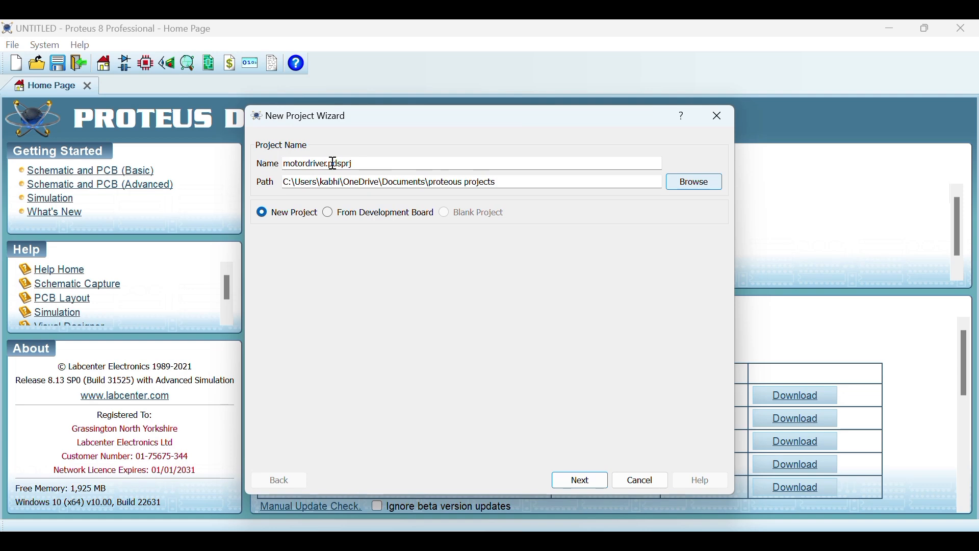
- Create the new project motordriver.pdsprj with a schematic and the No Firmware Project option
{"action": "left_click", "coordinate": [593, 484]}
{"action": "left_click", "coordinate": [593, 485]}
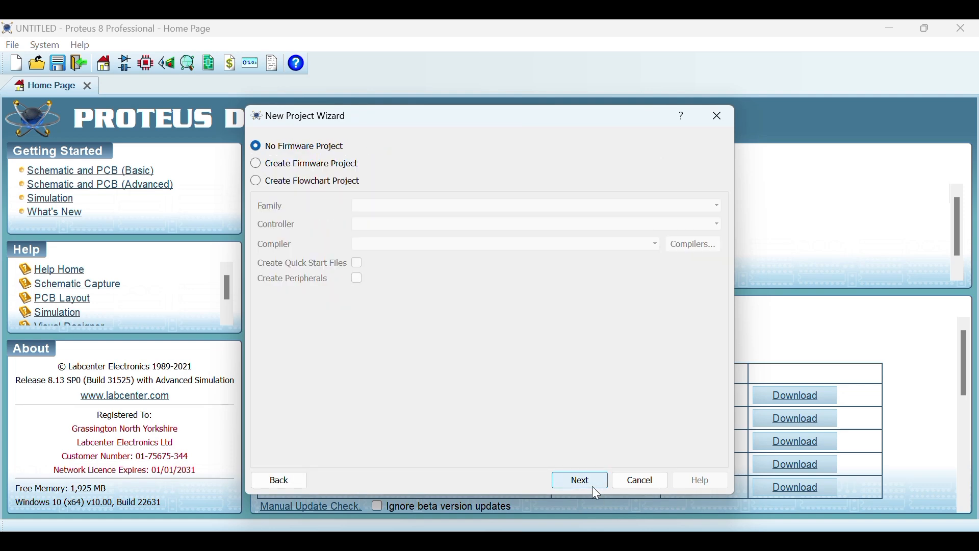
{"action": "left_click", "coordinate": [593, 485]}
{"action": "left_click", "coordinate": [593, 485]}
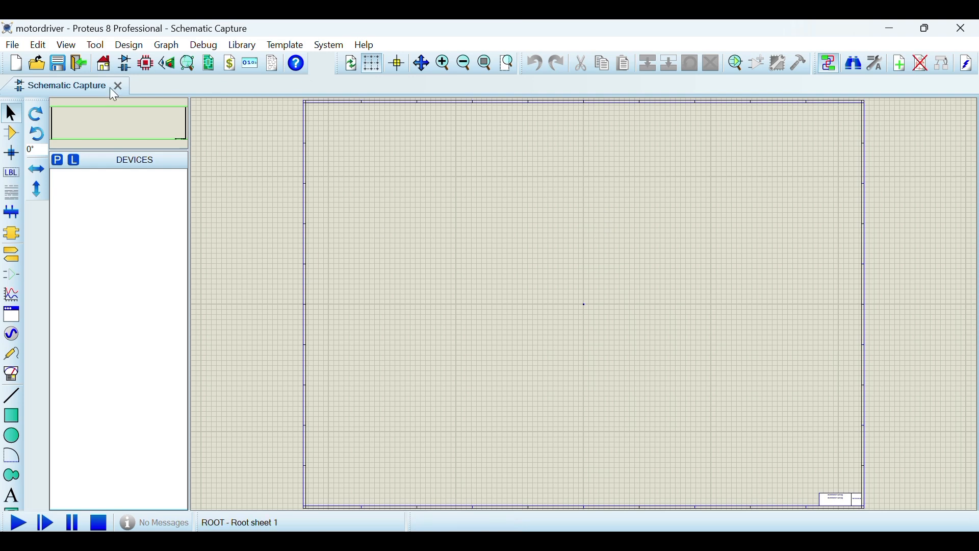
- Search the parts library for l293 and add the L293D push-pull four channel driver to the device list
{"action": "left_click", "coordinate": [57, 159]}
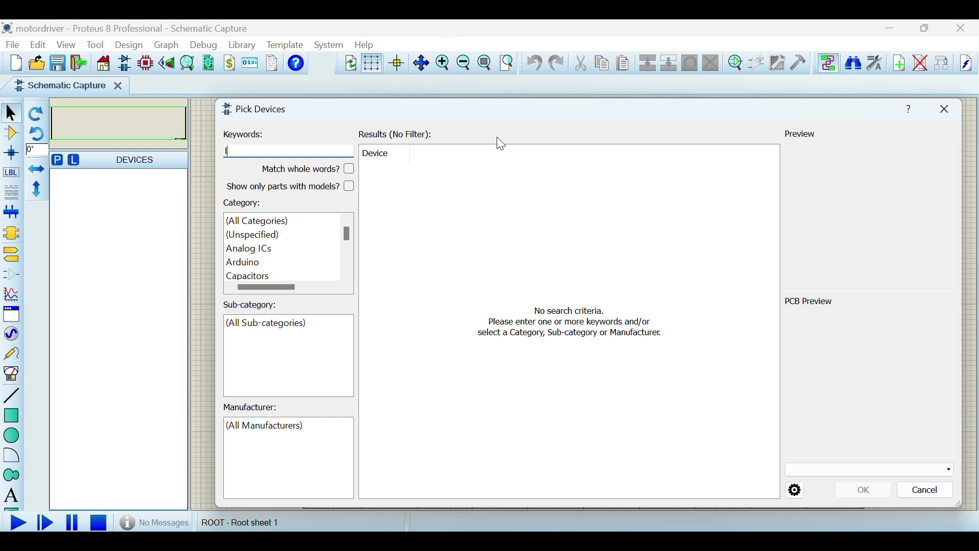
{"action": "type", "text": "l29"}
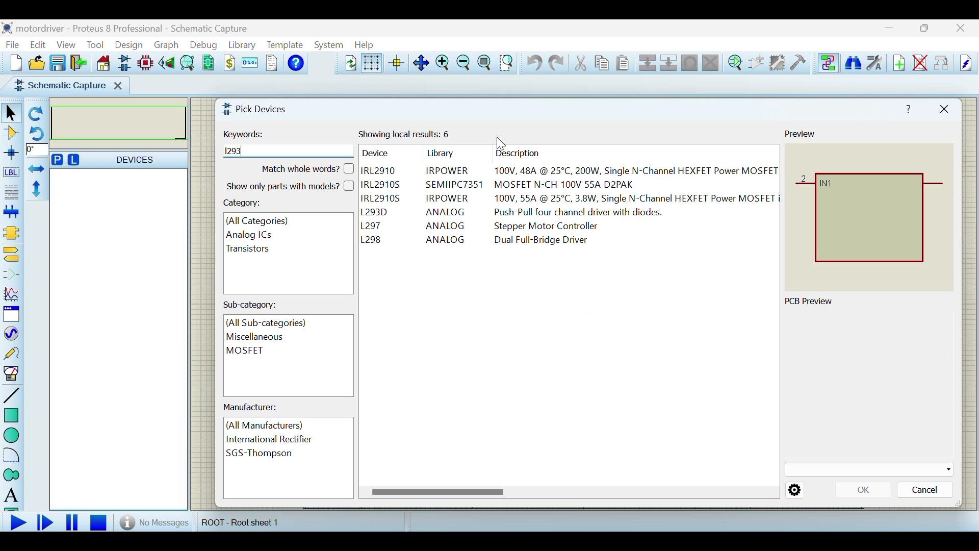
{"action": "type", "text": "3"}
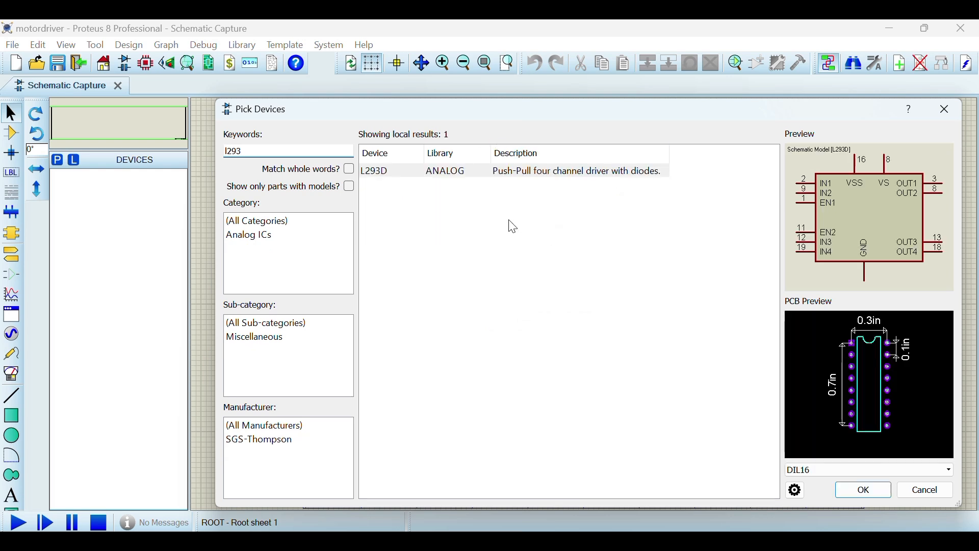
{"action": "left_click", "coordinate": [464, 173]}
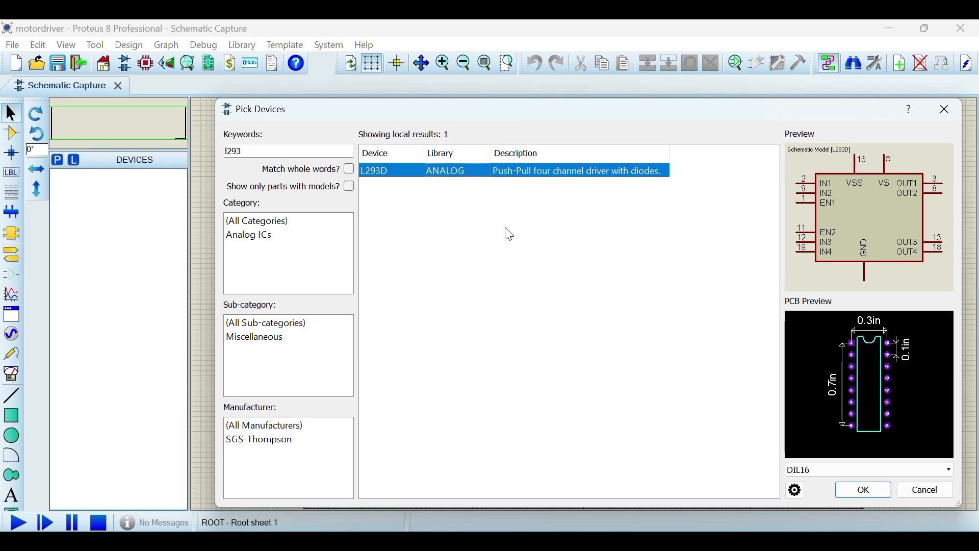
{"action": "double_click", "coordinate": [469, 170]}
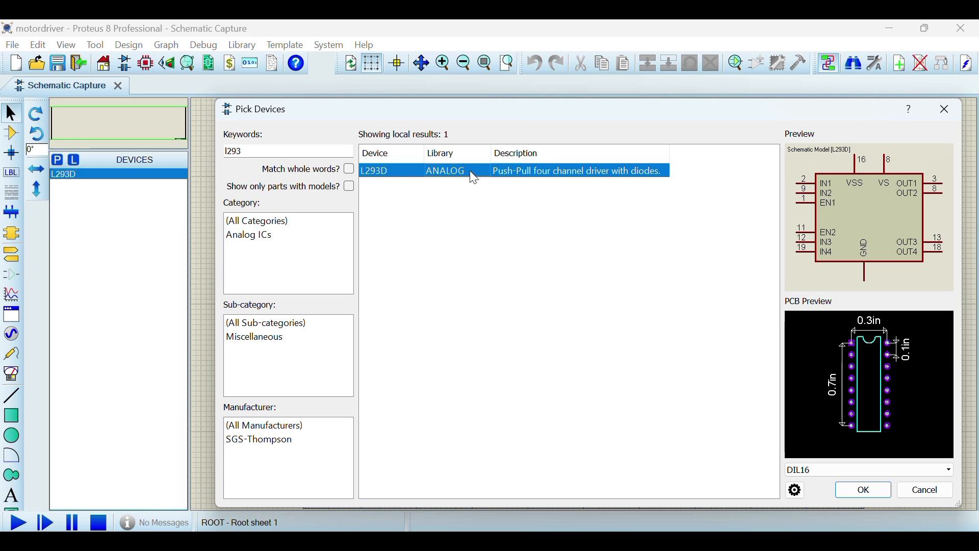
- Search the parts library for battery and add the ACTIVE library's BATTERY DC voltage source to the device list
{"action": "left_click_drag", "start_coordinate": [258, 156], "coordinate": [229, 156]}
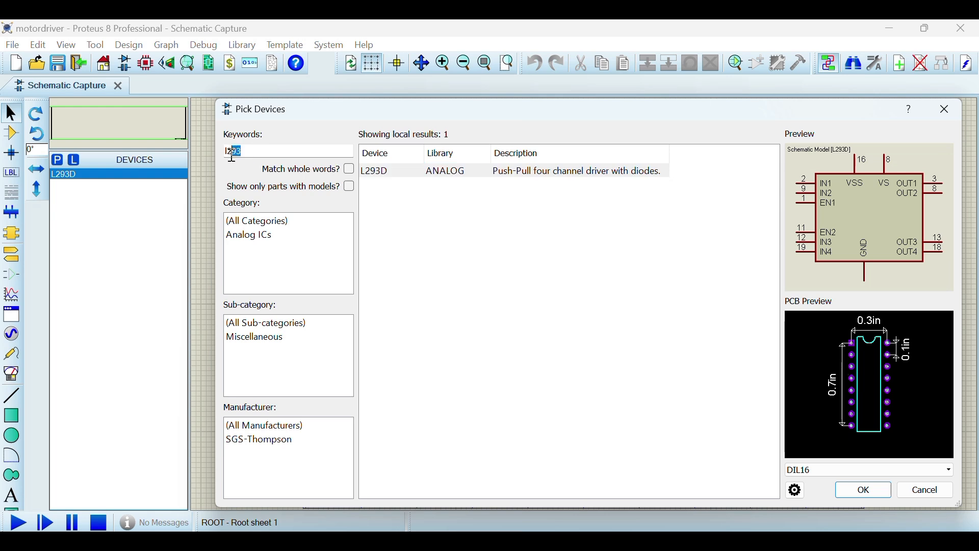
{"action": "type", "text": "battery"}
{"action": "double_click", "coordinate": [504, 189]}
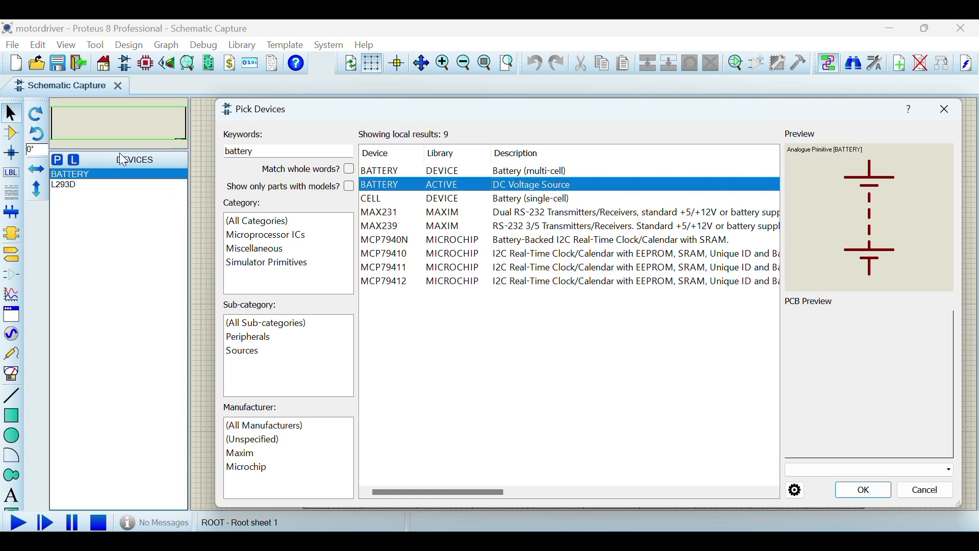
- Search the parts library for tbloc and add the TBLOCK-I2 and TBLOCK-I4 terminal blocks to the device list
{"action": "left_click_drag", "start_coordinate": [291, 151], "coordinate": [205, 151]}
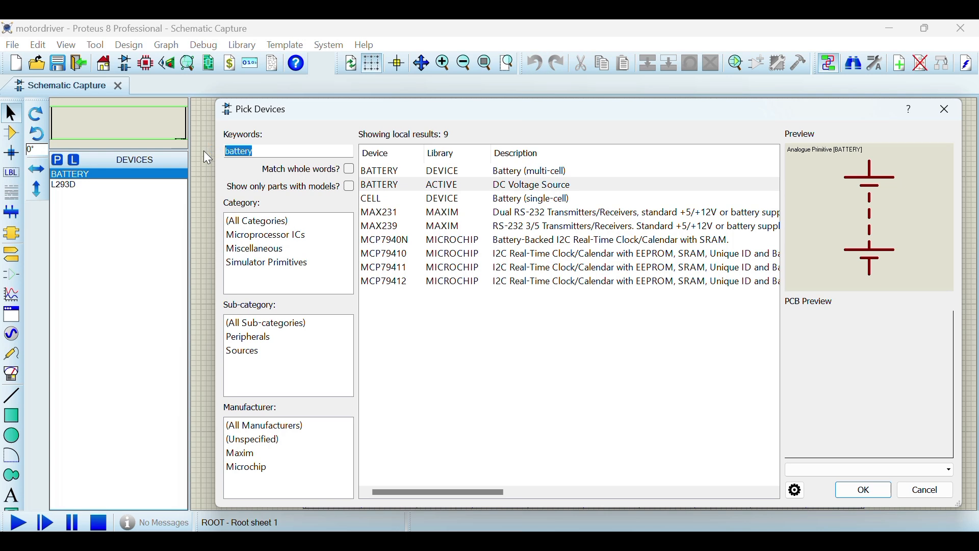
{"action": "type", "text": "t"}
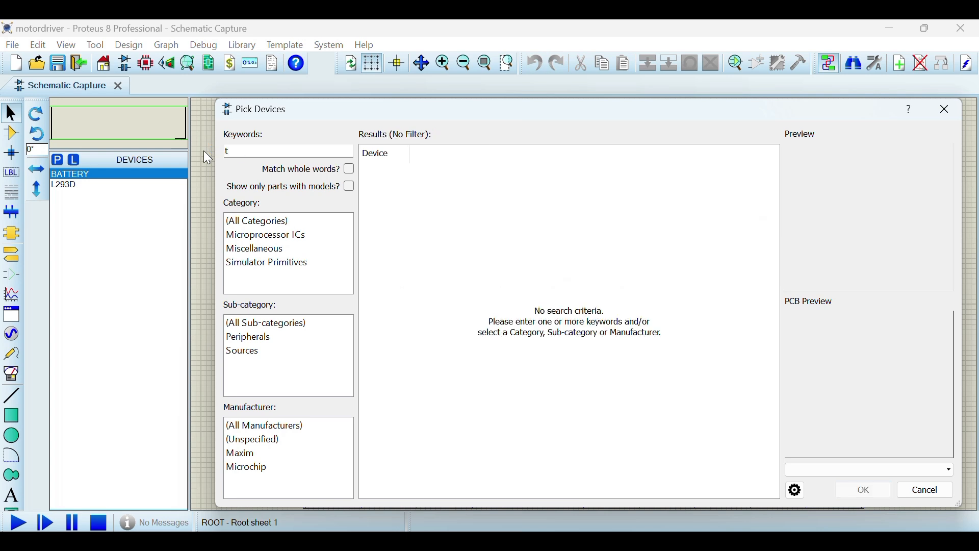
{"action": "type", "text": "bloc"}
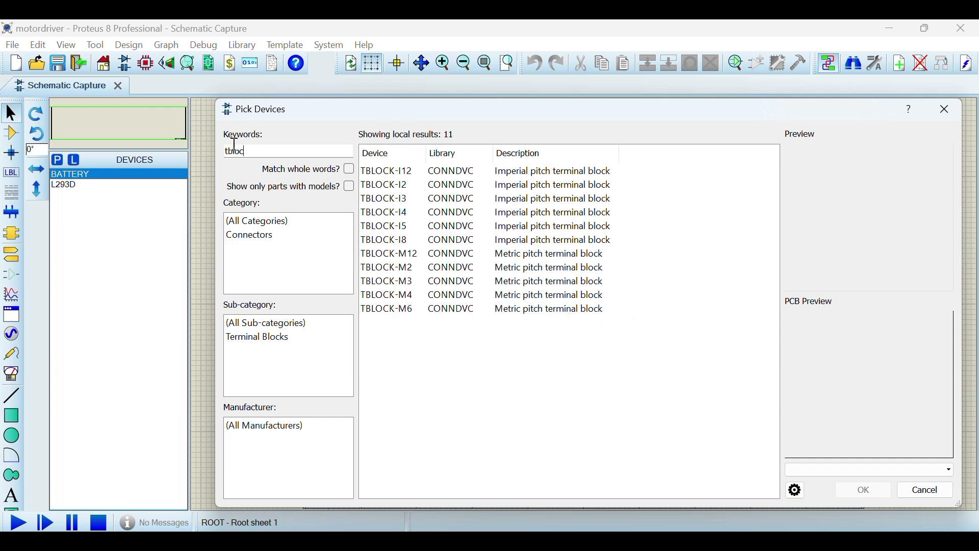
{"action": "double_click", "coordinate": [402, 184]}
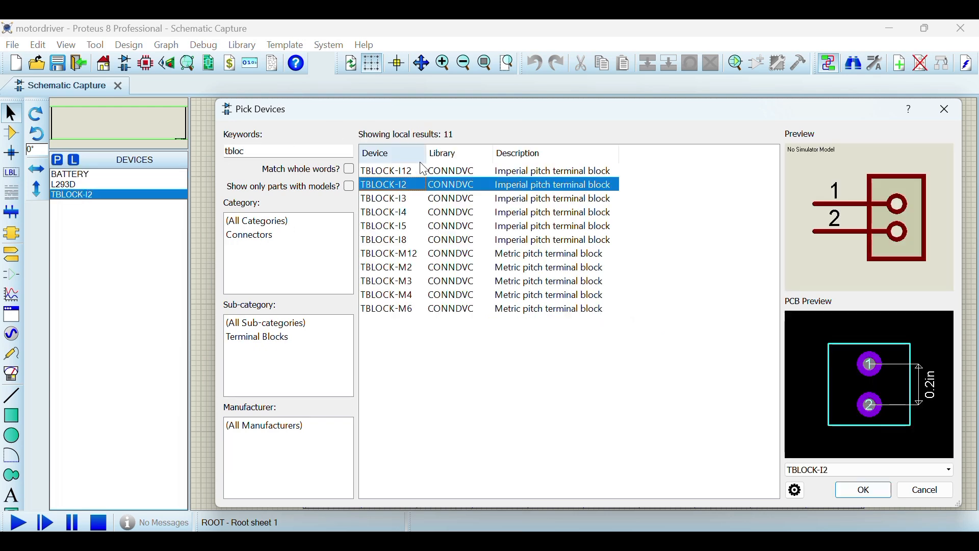
{"action": "left_click", "coordinate": [409, 216]}
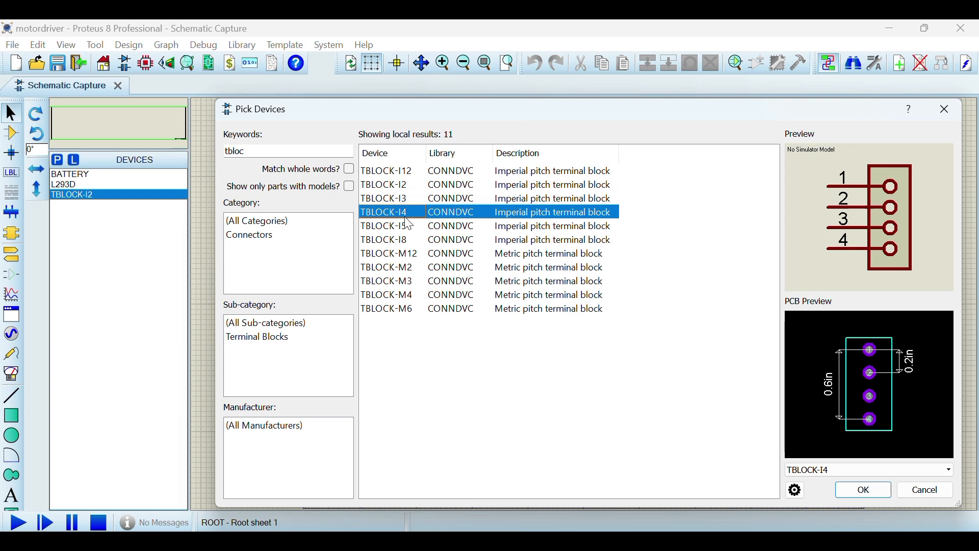
{"action": "double_click", "coordinate": [408, 219]}
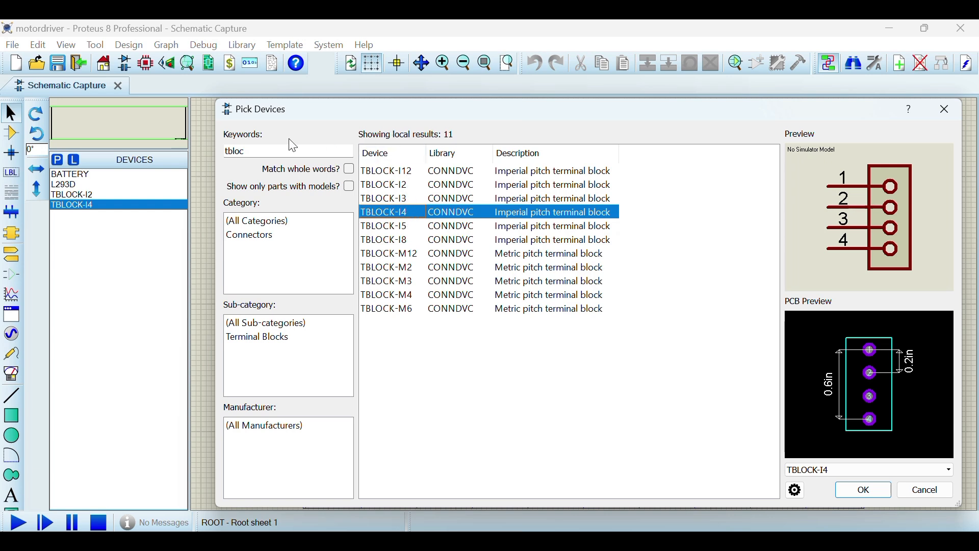
- Search the parts library for 7805 and add the 7805 5V fixed 1A regulator to the device list
{"action": "left_click", "coordinate": [283, 151]}
{"action": "double_click", "coordinate": [284, 151]}
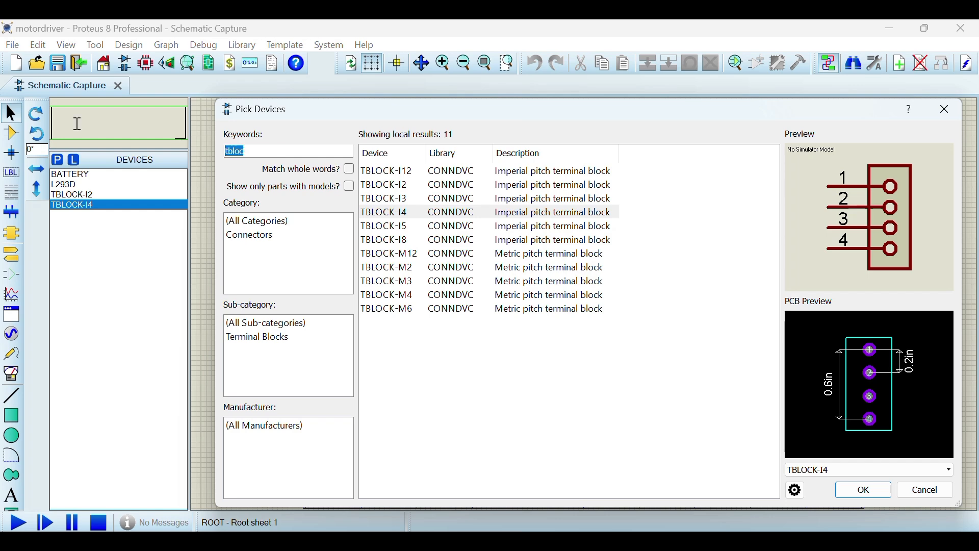
{"action": "type", "text": "7805"}
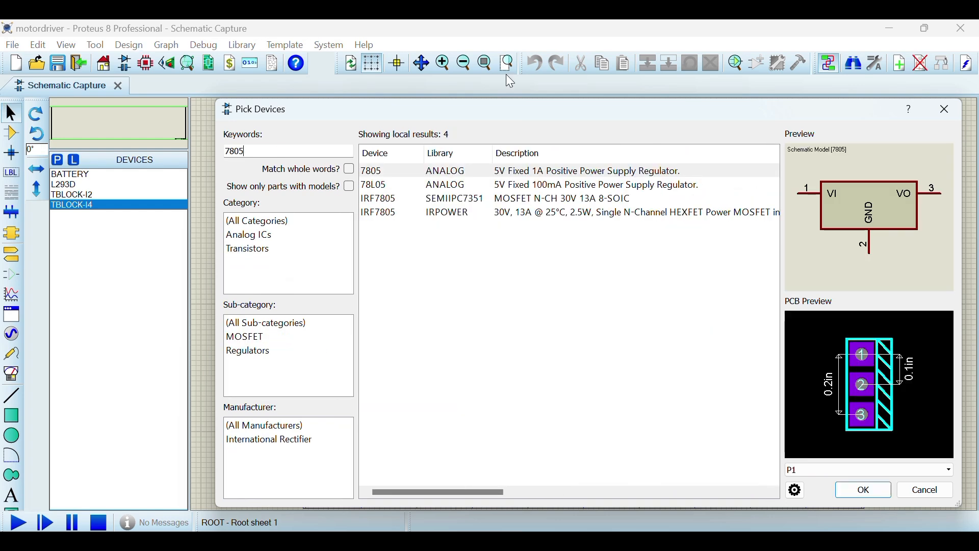
{"action": "double_click", "coordinate": [444, 174]}
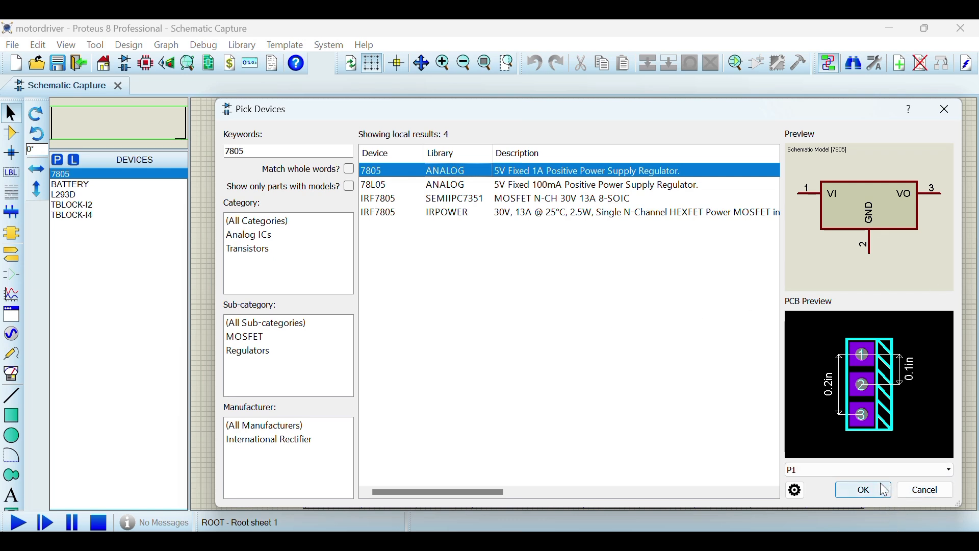
- Search the parts library for res and add the generic resistor RES to the device list
{"action": "left_click", "coordinate": [293, 150]}
{"action": "double_click", "coordinate": [294, 151]}
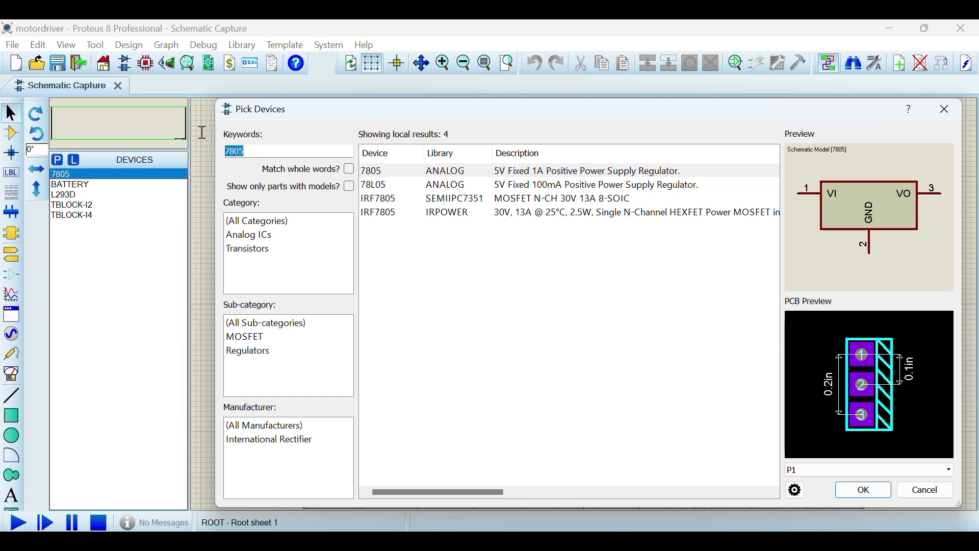
{"action": "type", "text": "res"}
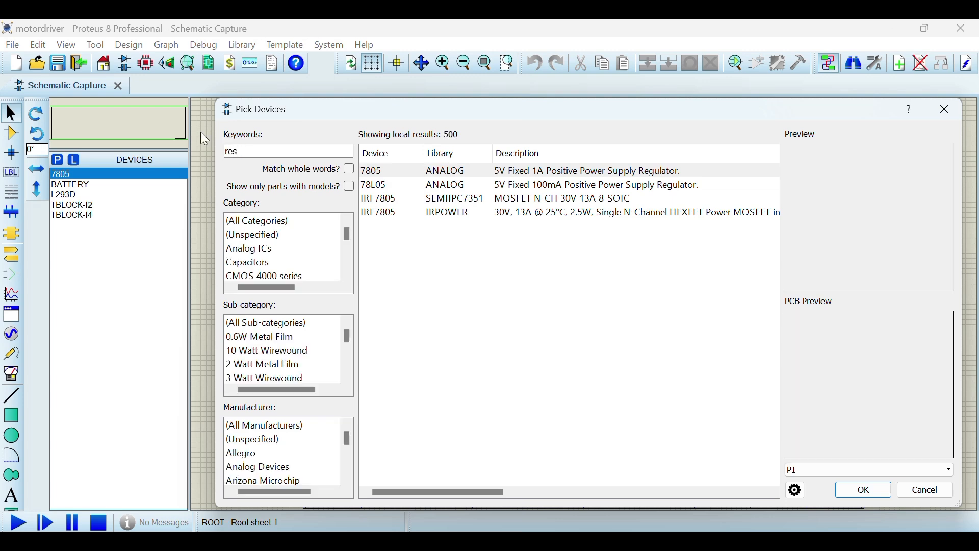
{"action": "double_click", "coordinate": [474, 474]}
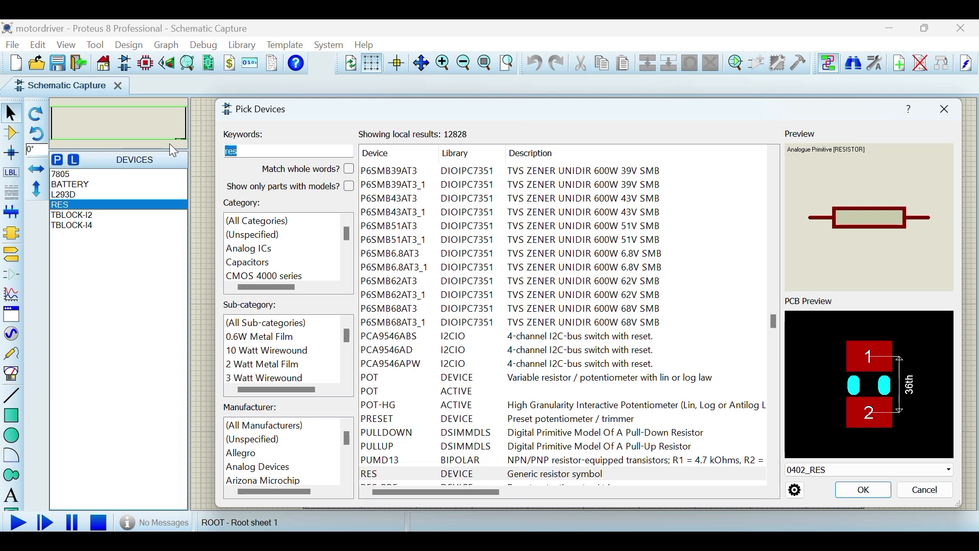
- Search the parts library for led red, add LED-RED to the device list and finish picking devices
{"action": "key", "text": "BackSpace"}
{"action": "type", "text": "le"}
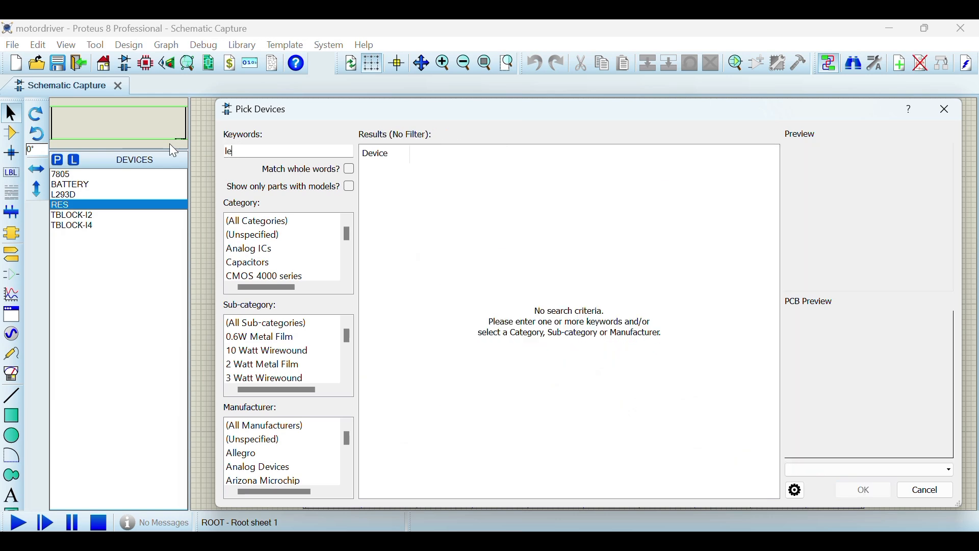
{"action": "type", "text": "d red"}
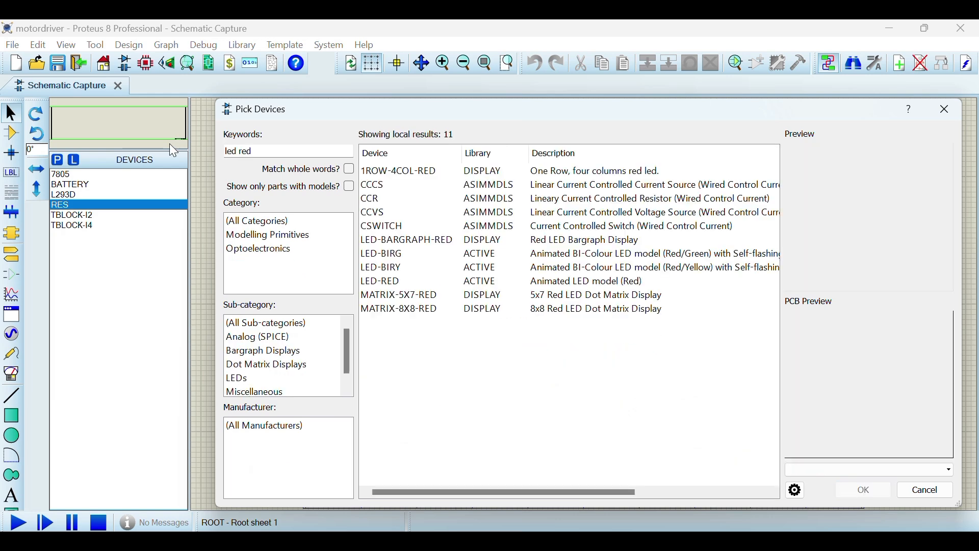
{"action": "left_click", "coordinate": [409, 282]}
{"action": "left_click", "coordinate": [864, 490]}
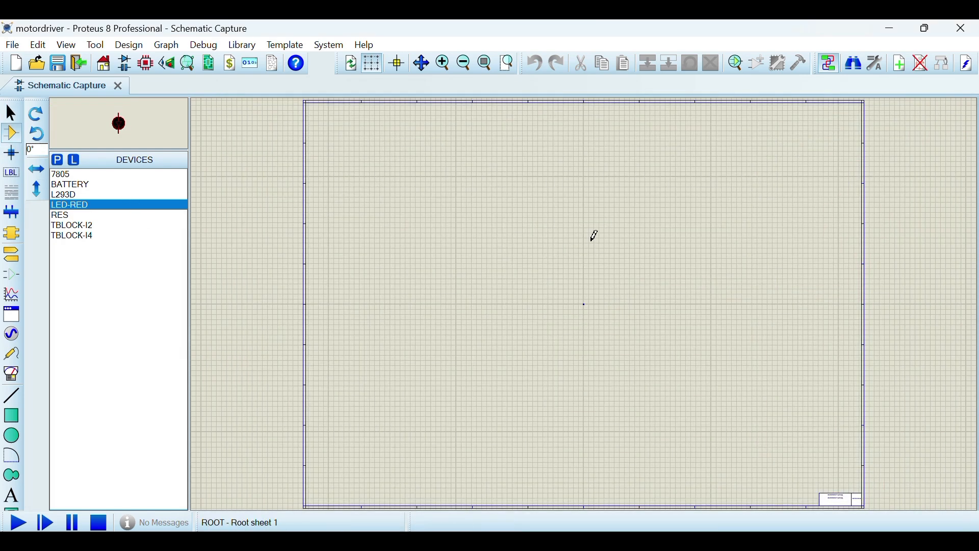
- Place a BATTERY in the upper-left area of the sheet and an L293D to the right of it
{"action": "scroll", "coordinate": [594, 235], "scroll_direction": "up", "scroll_amount": 3}
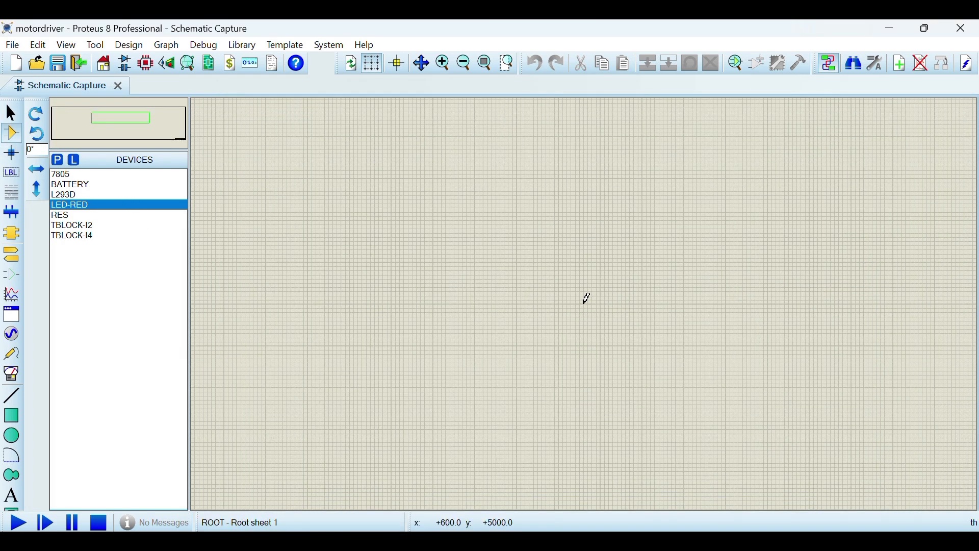
{"action": "left_click", "coordinate": [70, 185]}
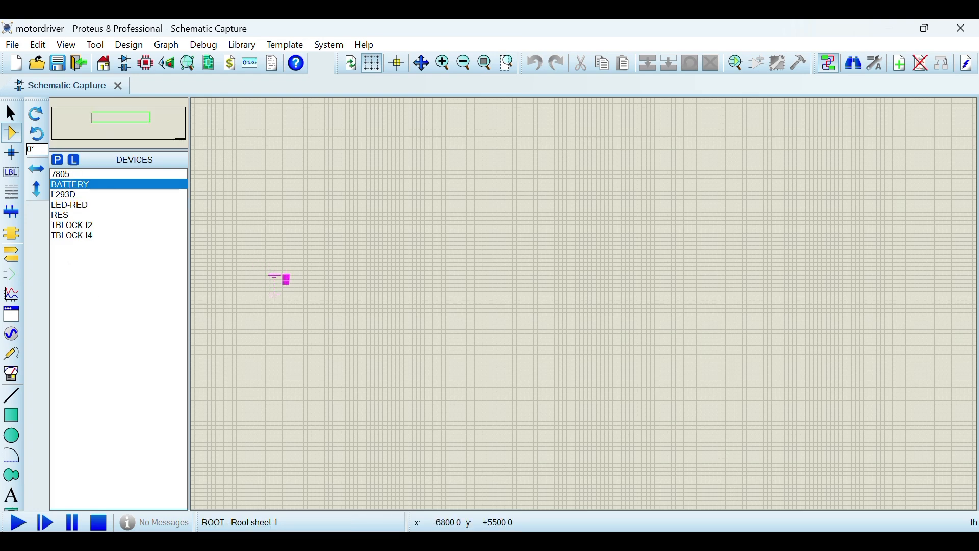
{"action": "scroll", "coordinate": [279, 286], "scroll_direction": "up", "scroll_amount": 1}
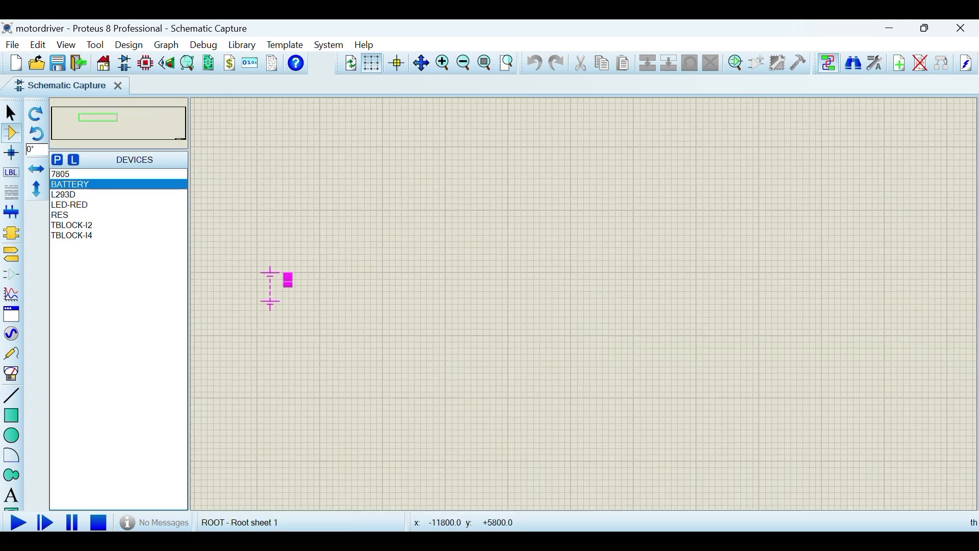
{"action": "scroll", "coordinate": [280, 286], "scroll_direction": "up", "scroll_amount": 1}
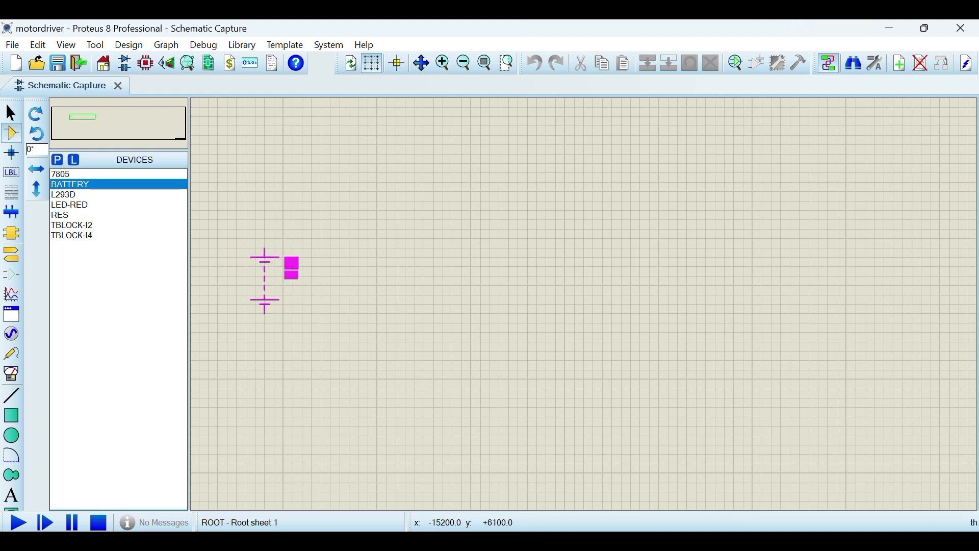
{"action": "left_click", "coordinate": [265, 281]}
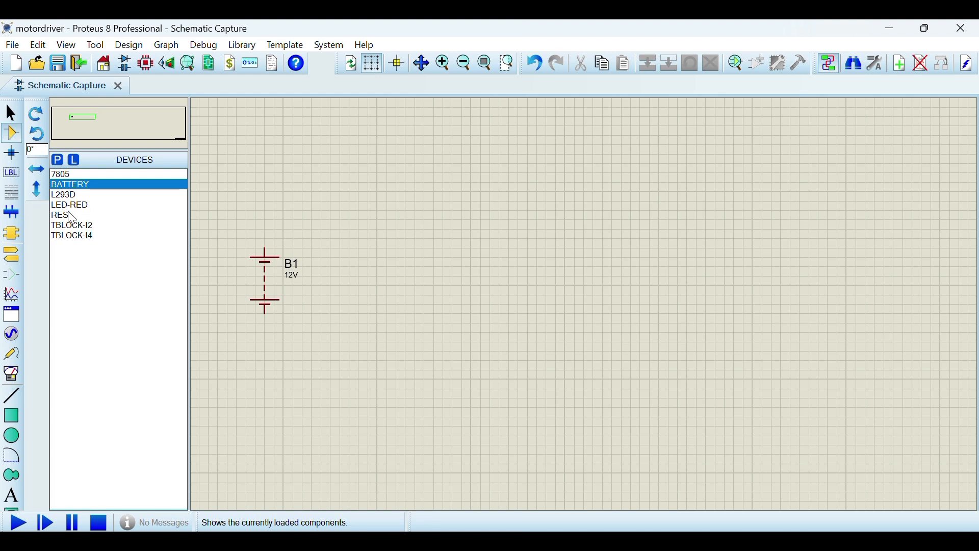
{"action": "left_click", "coordinate": [69, 196]}
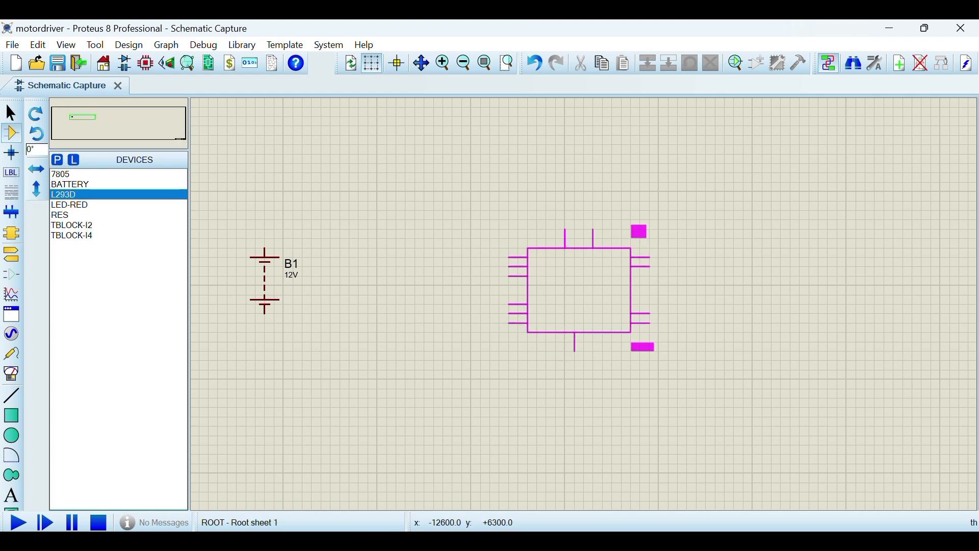
{"action": "left_click", "coordinate": [514, 248]}
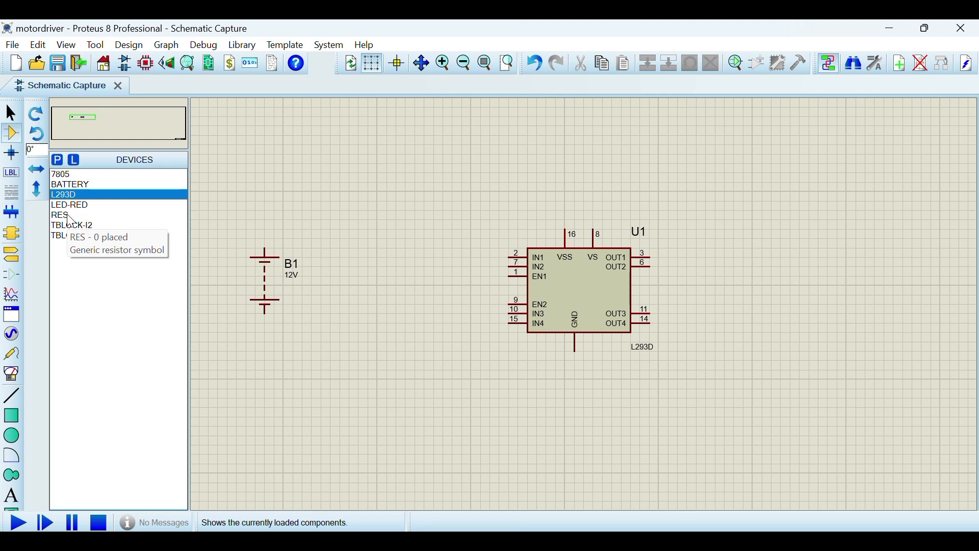
- Place a 7805 regulator above and between the battery and the L293D, and a LED-RED just above the L293D's right side
{"action": "left_click", "coordinate": [68, 175]}
{"action": "left_click", "coordinate": [379, 201]}
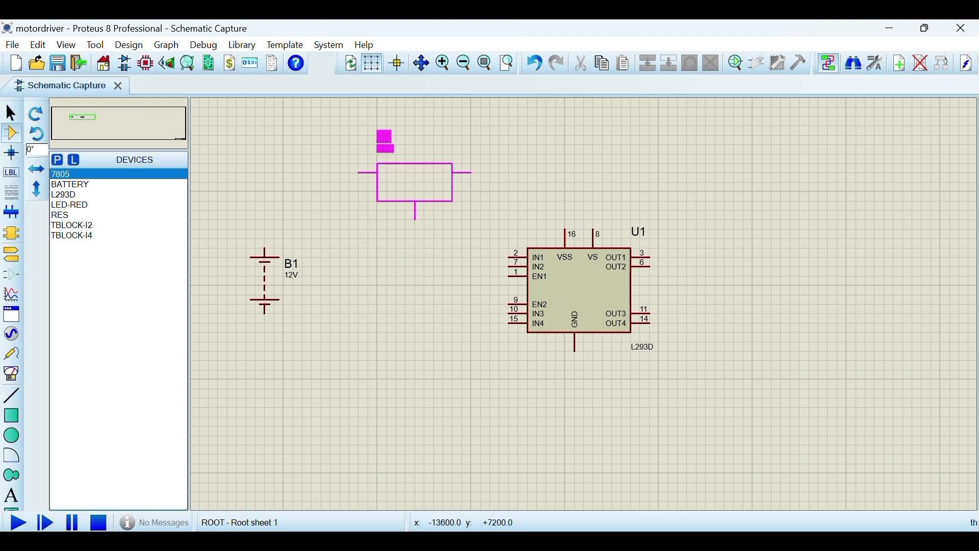
{"action": "left_click", "coordinate": [415, 182]}
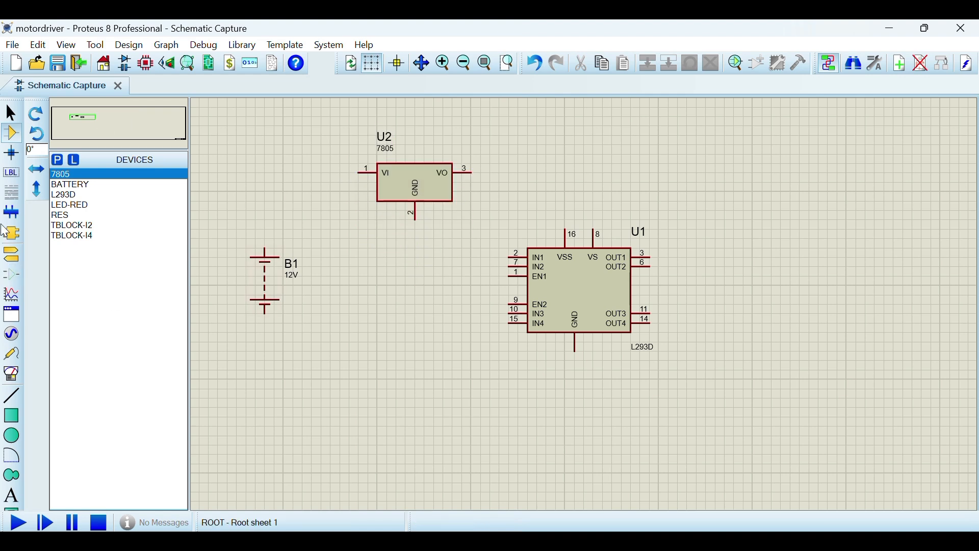
{"action": "left_click", "coordinate": [69, 206]}
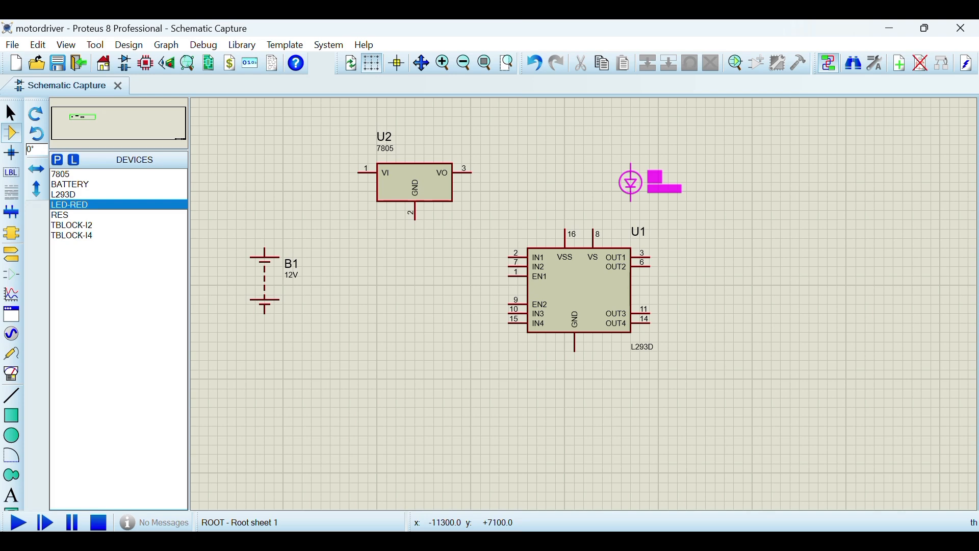
{"action": "left_click", "coordinate": [660, 192]}
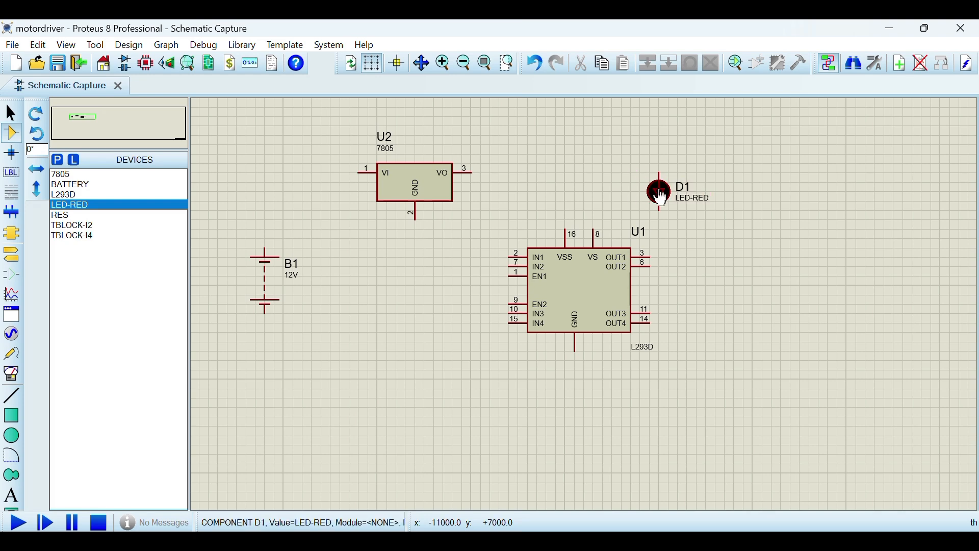
- Turn LED-RED D1 horizontal with its anode facing the 7805, and move it level with the regulator's output pin
{"action": "right_click", "coordinate": [661, 197]}
{"action": "left_click", "coordinate": [684, 187]}
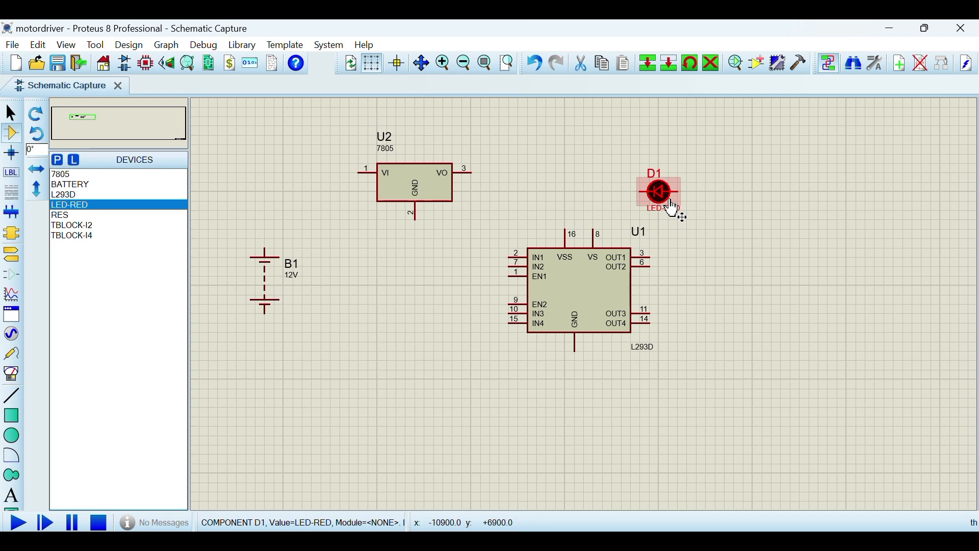
{"action": "right_click", "coordinate": [674, 207]}
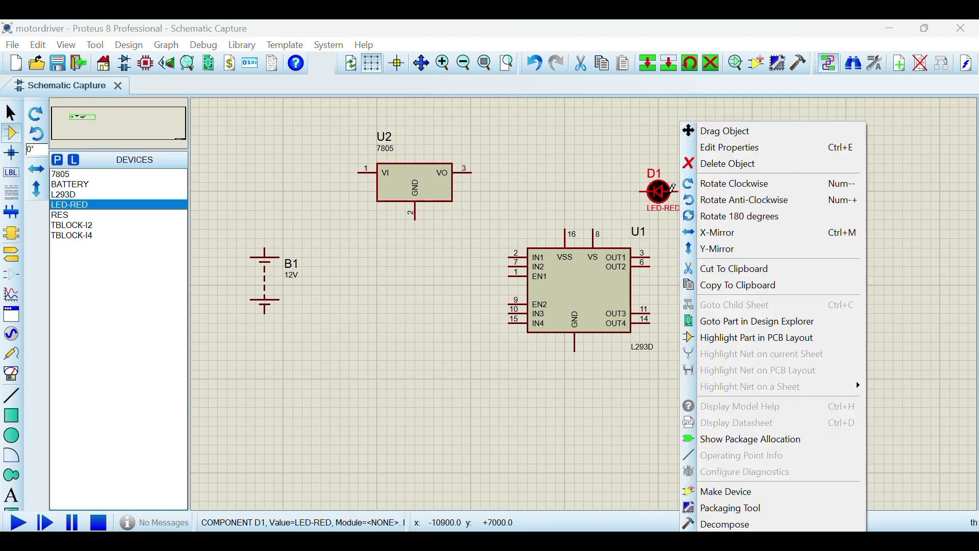
{"action": "left_click", "coordinate": [715, 220]}
{"action": "left_click_drag", "start_coordinate": [661, 193], "coordinate": [650, 174]}
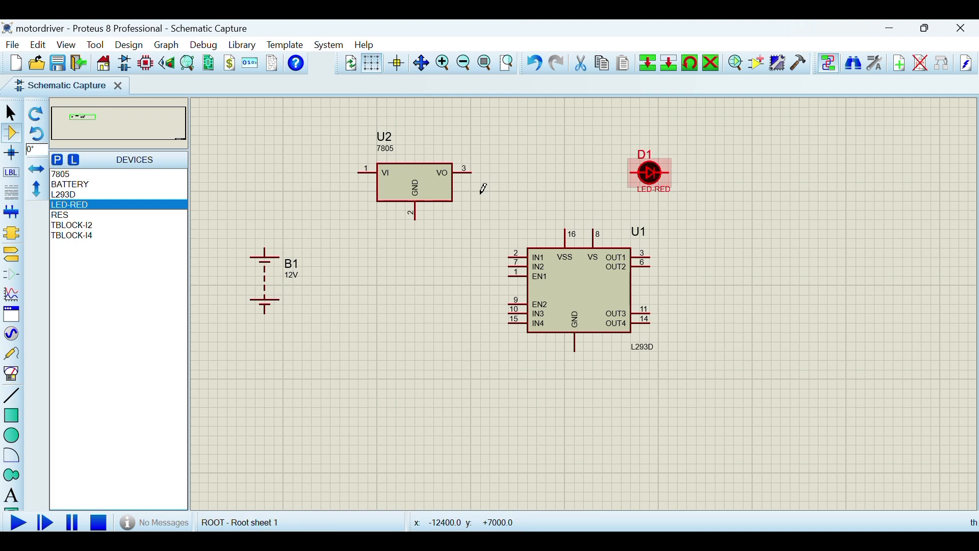
- Place a RES resistor between the 7805 output and the LED, in line with both, and end placement
{"action": "left_click", "coordinate": [102, 215]}
{"action": "left_click", "coordinate": [597, 179]}
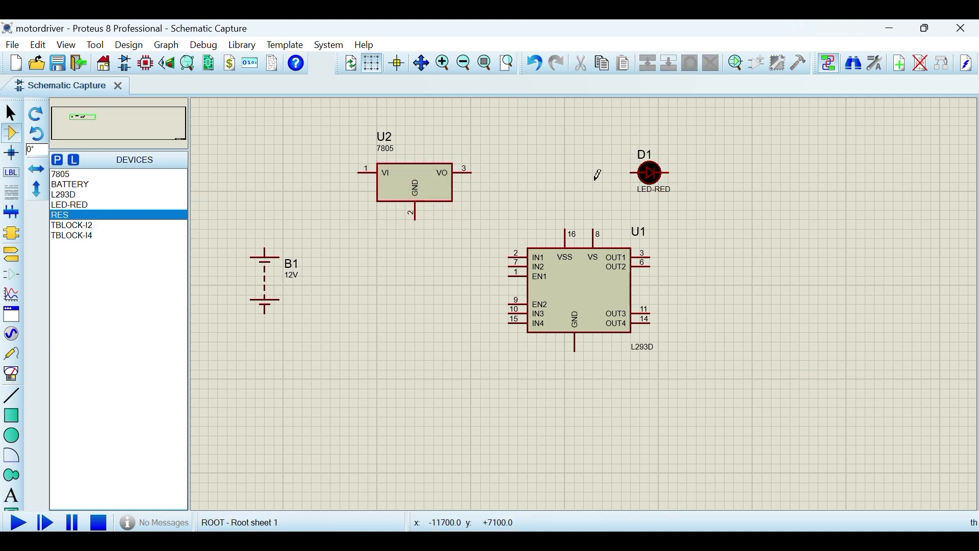
{"action": "left_click", "coordinate": [575, 172]}
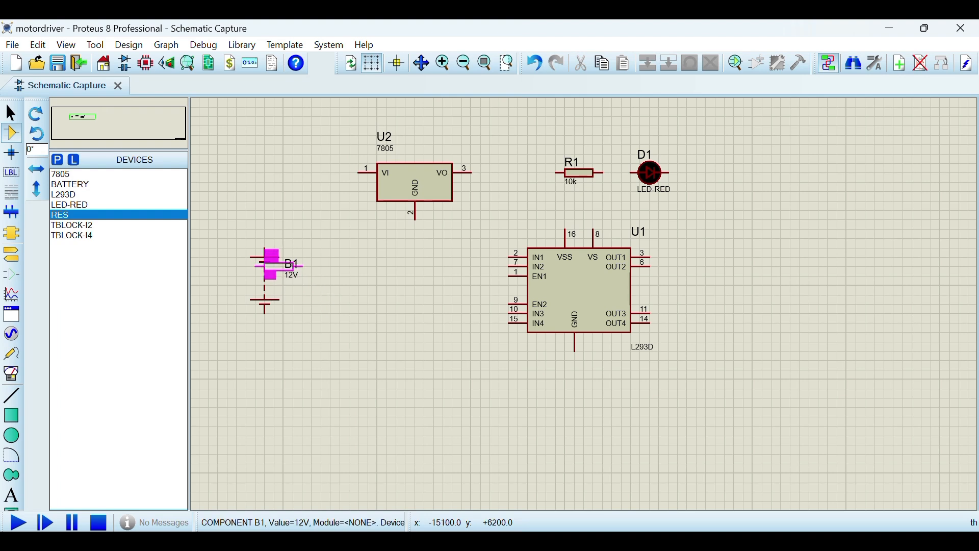
{"action": "right_click", "coordinate": [359, 239]}
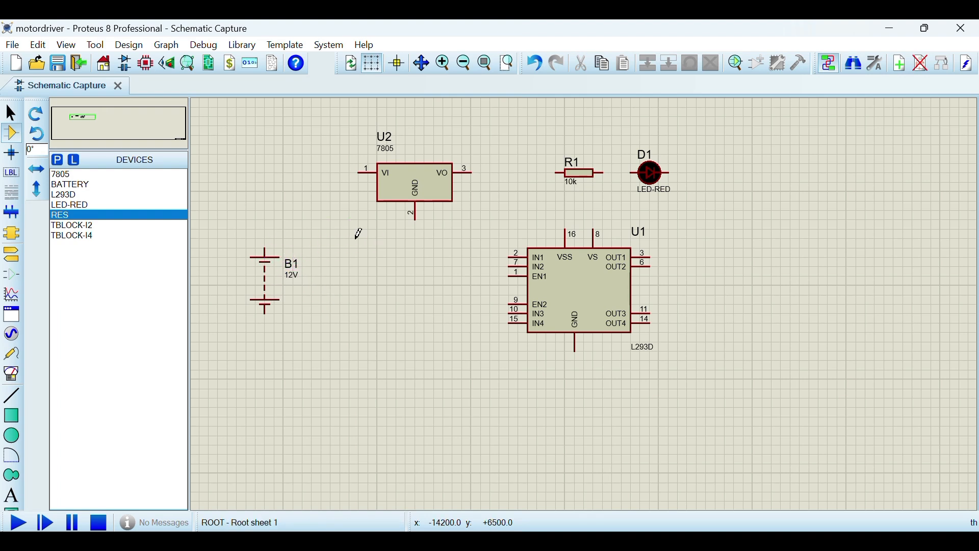
- Wire the battery's positive terminal to the 7805 VI pin and branch that wire to VSS pin 16 of the L293D
{"action": "left_click", "coordinate": [264, 248]}
{"action": "left_click", "coordinate": [359, 173]}
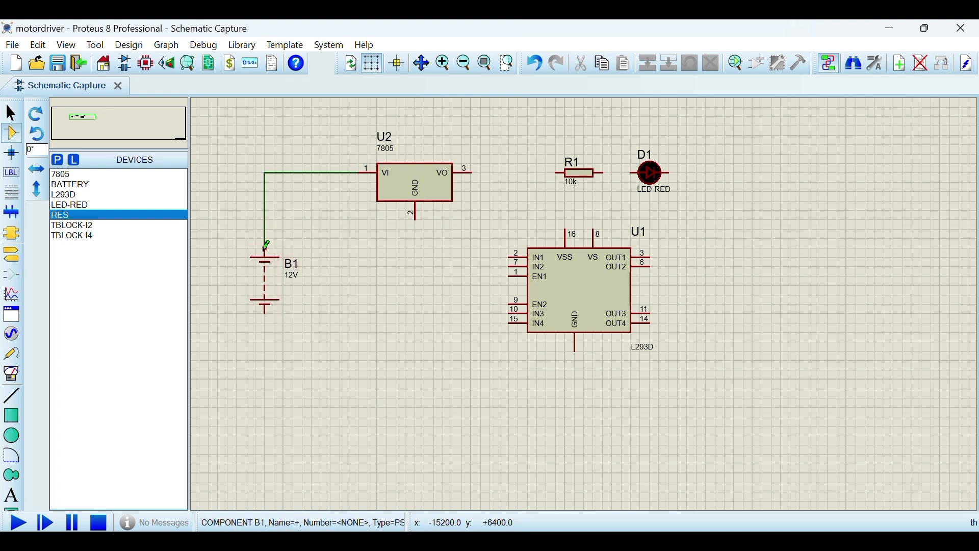
{"action": "left_click", "coordinate": [266, 227]}
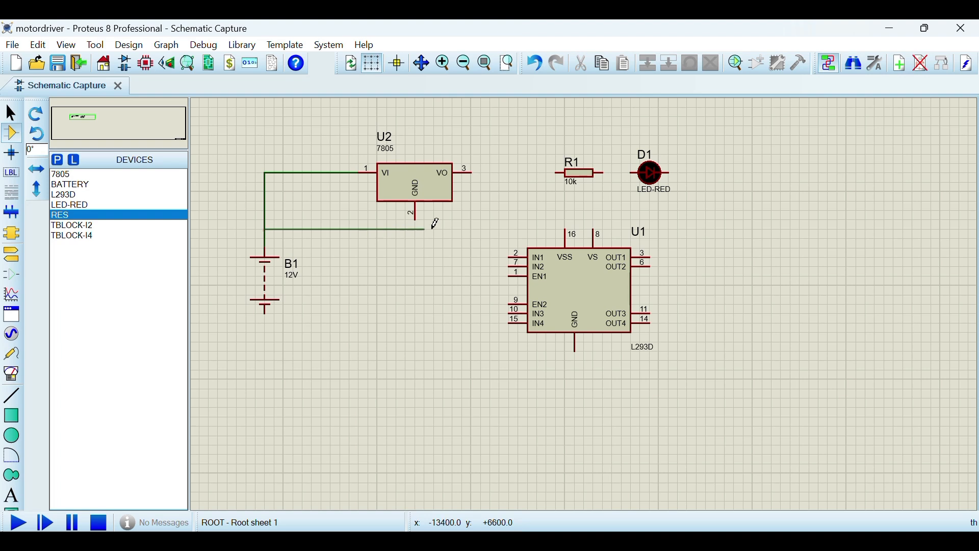
{"action": "left_click", "coordinate": [565, 228]}
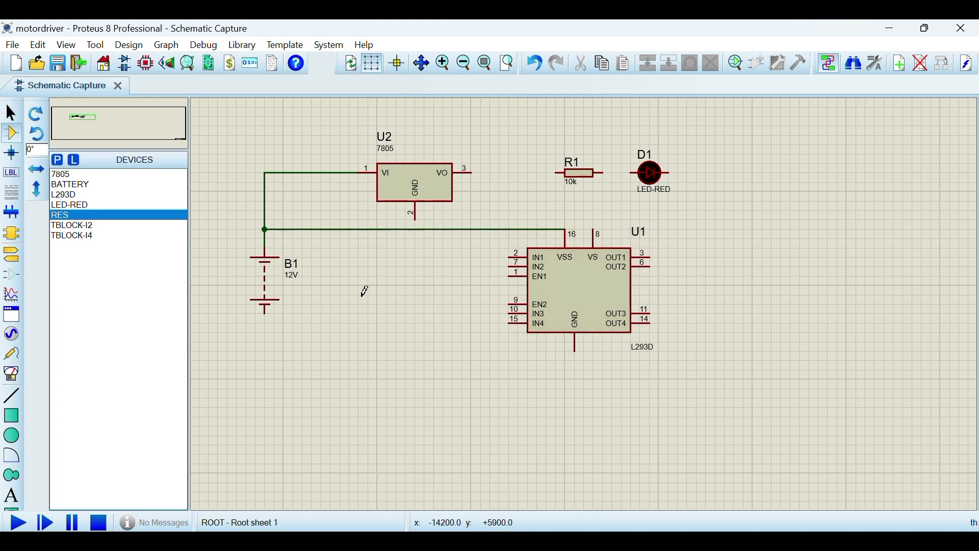
- Wire the 7805 GND pin to the L293D GND pin and join the battery's negative terminal to that ground wire
{"action": "left_click", "coordinate": [416, 219]}
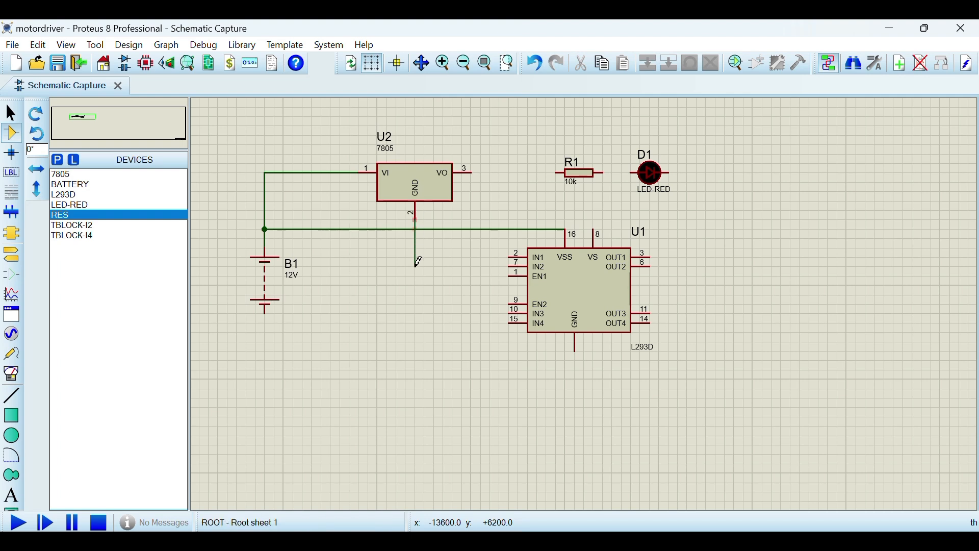
{"action": "left_click", "coordinate": [575, 344]}
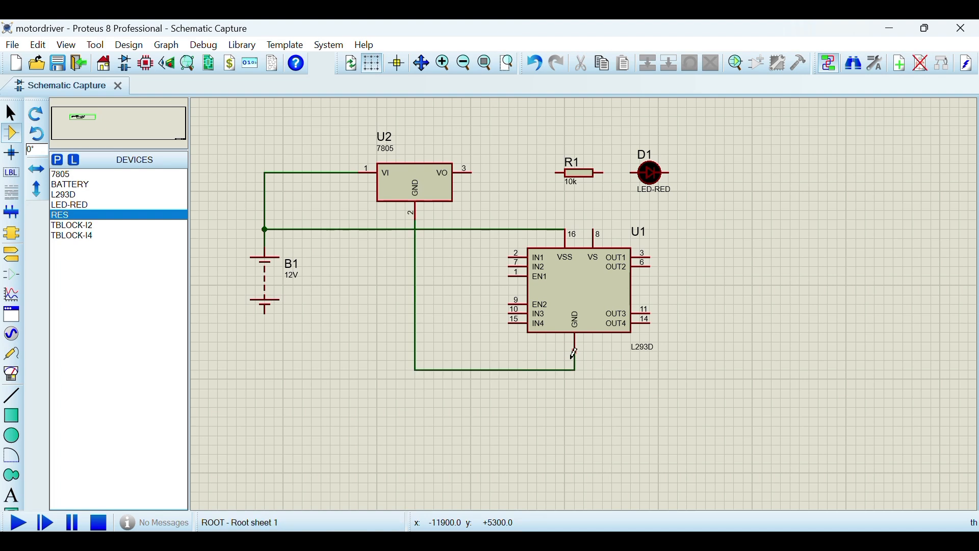
{"action": "left_click", "coordinate": [266, 309]}
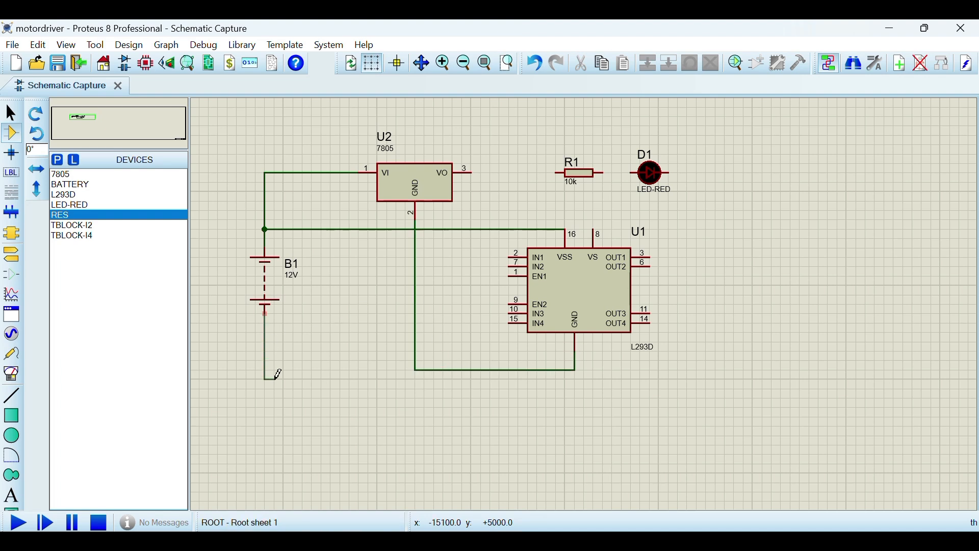
{"action": "left_click", "coordinate": [416, 370]}
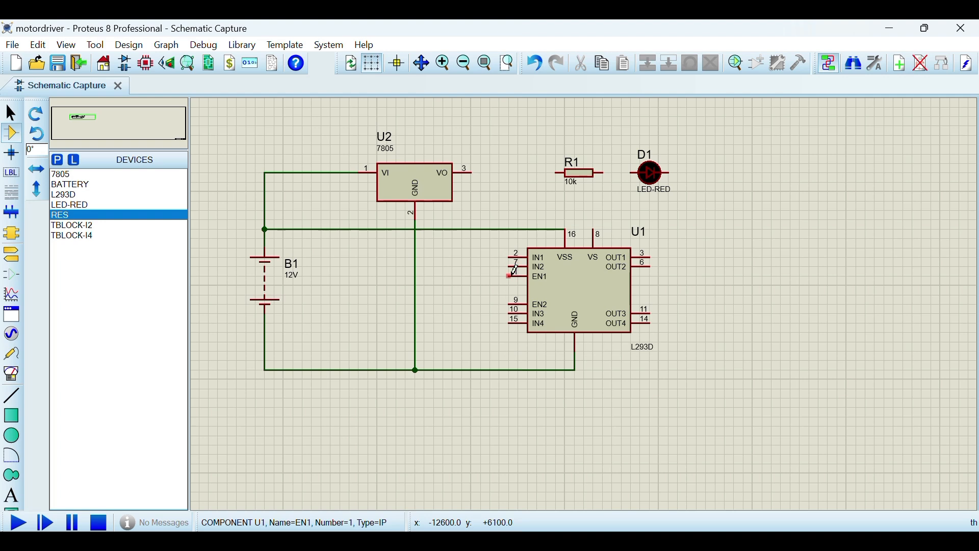
- Wire the L293D EN1 and EN2 pins together
{"action": "left_click", "coordinate": [510, 276]}
{"action": "left_click", "coordinate": [499, 276]}
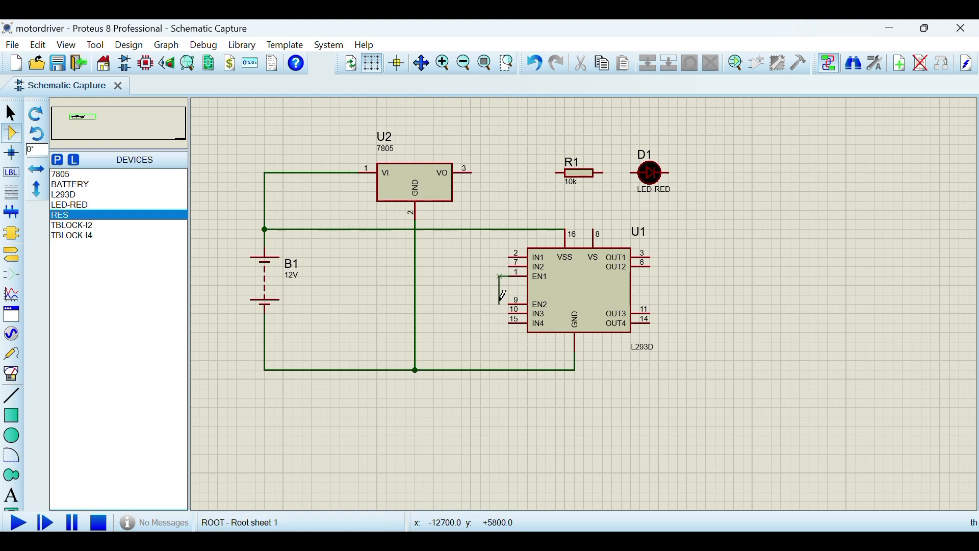
{"action": "left_click", "coordinate": [510, 304]}
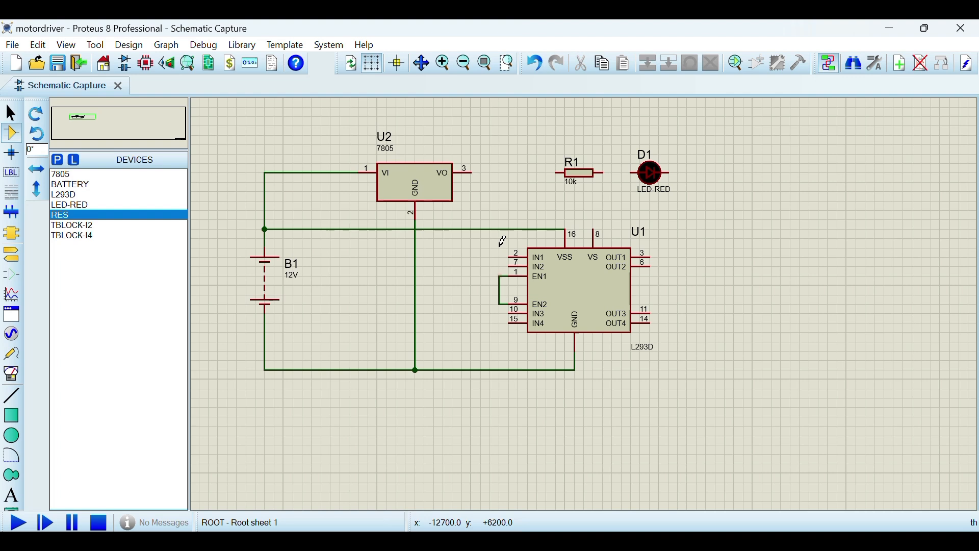
- Wire the 7805 VO pin to resistor R1, and link the L293D VSS pin 16 to VS pin 8
{"action": "left_click", "coordinate": [472, 172]}
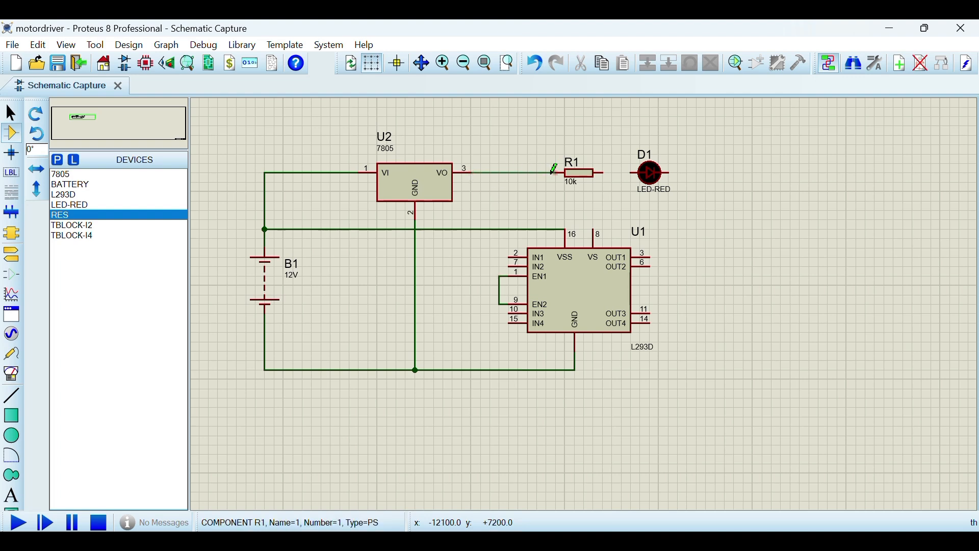
{"action": "left_click", "coordinate": [558, 172]}
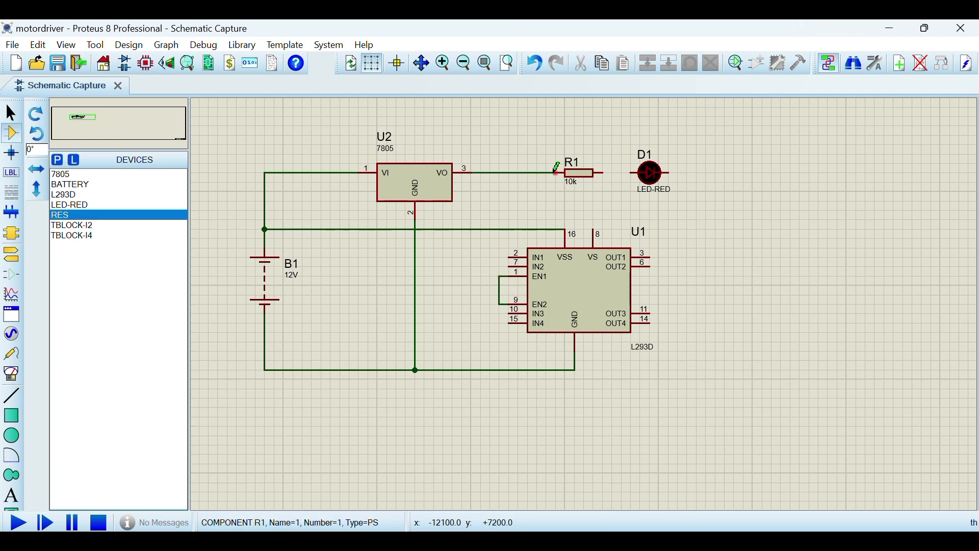
{"action": "left_click", "coordinate": [568, 224]}
{"action": "left_click", "coordinate": [593, 226]}
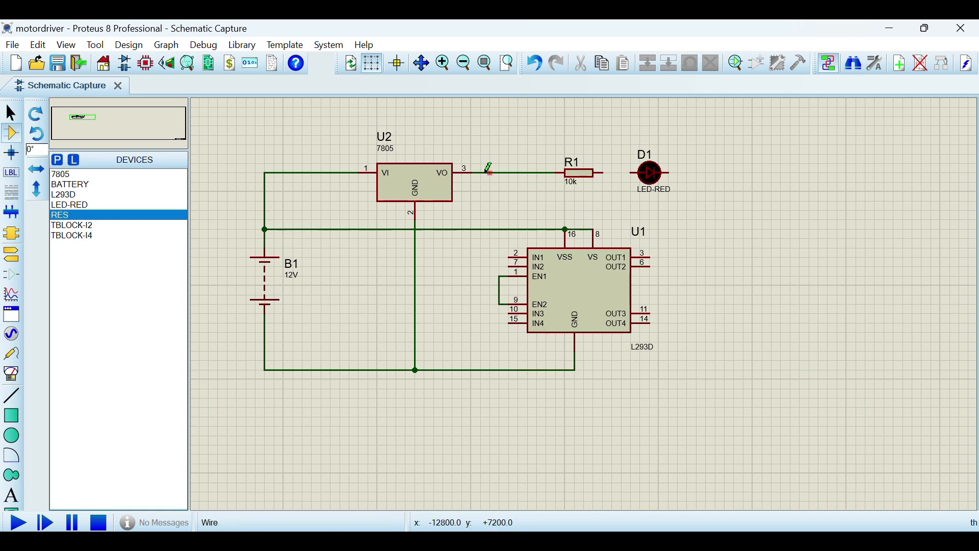
- Set the resistance of R1 to 180
{"action": "left_click", "coordinate": [584, 187]}
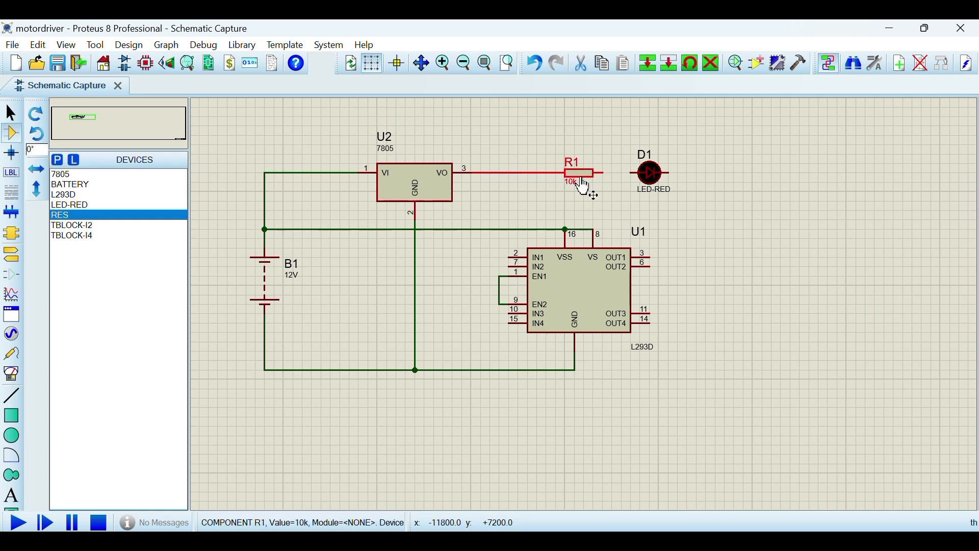
{"action": "left_click", "coordinate": [584, 188]}
{"action": "left_click", "coordinate": [449, 185]}
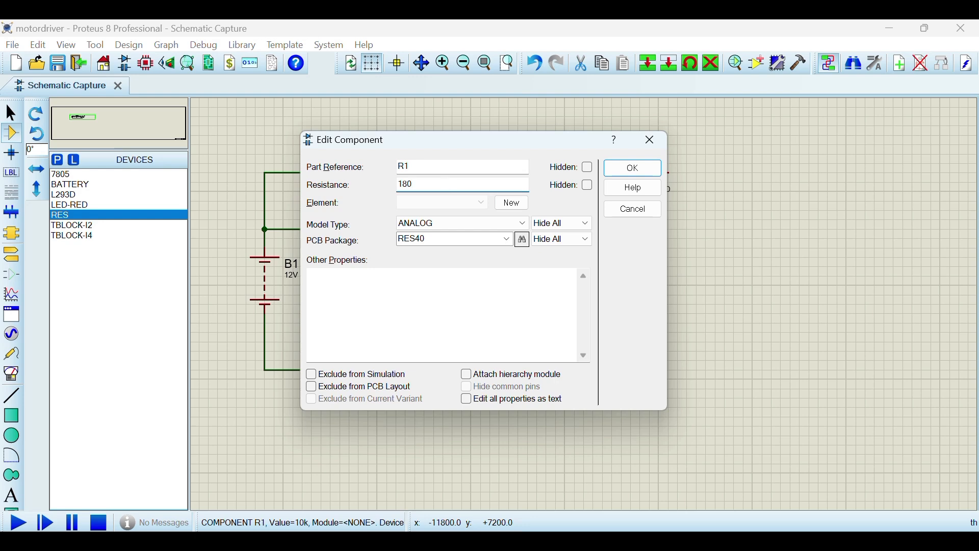
{"action": "left_click", "coordinate": [637, 166]}
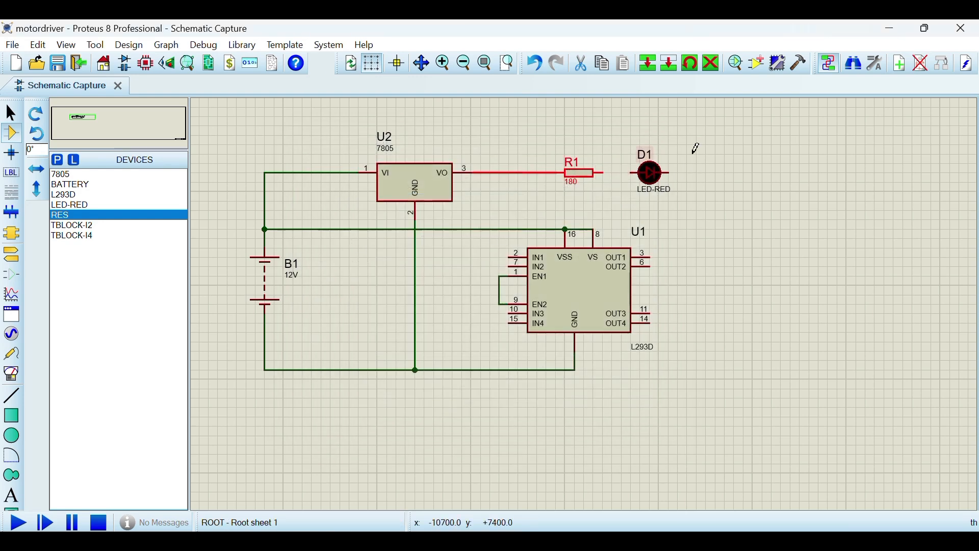
- Wire R1 to the LED's anode, and connect the 7805 output wire to the EN1–EN2 link
{"action": "left_click", "coordinate": [604, 174]}
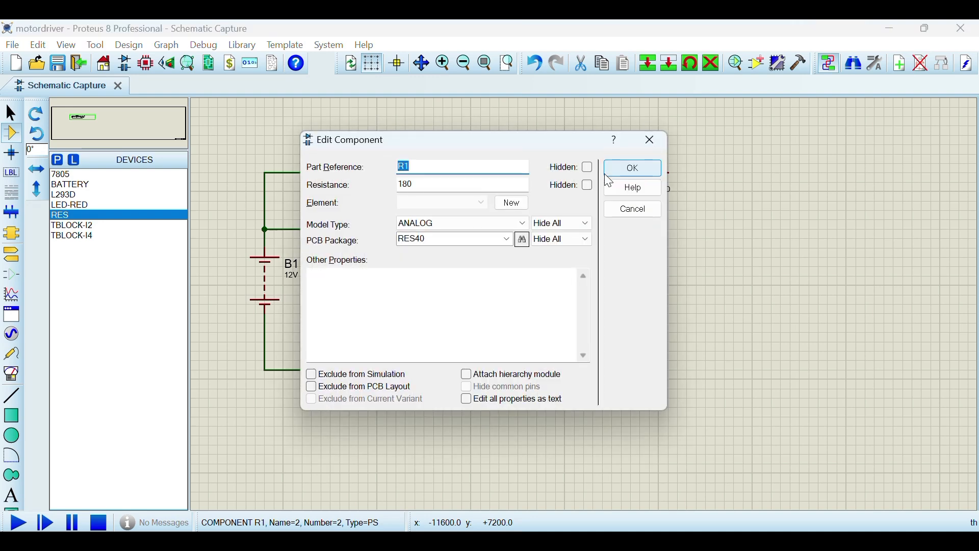
{"action": "left_click", "coordinate": [635, 174]}
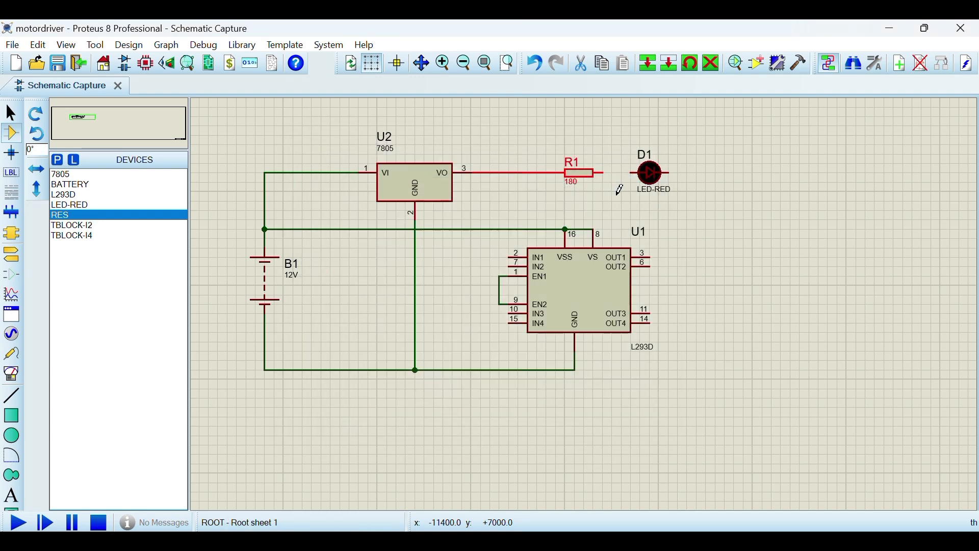
{"action": "left_click", "coordinate": [633, 173]}
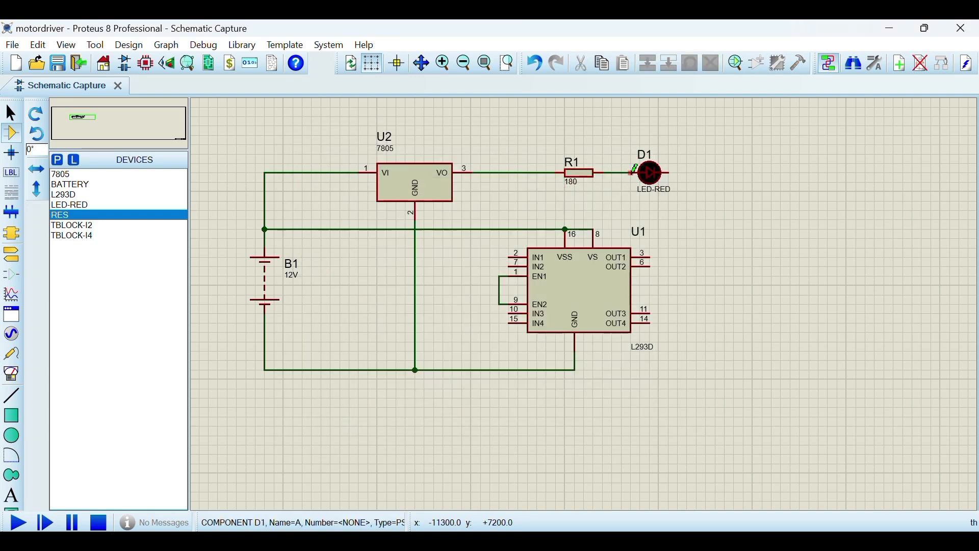
{"action": "left_click", "coordinate": [481, 173]}
{"action": "left_click", "coordinate": [500, 285]}
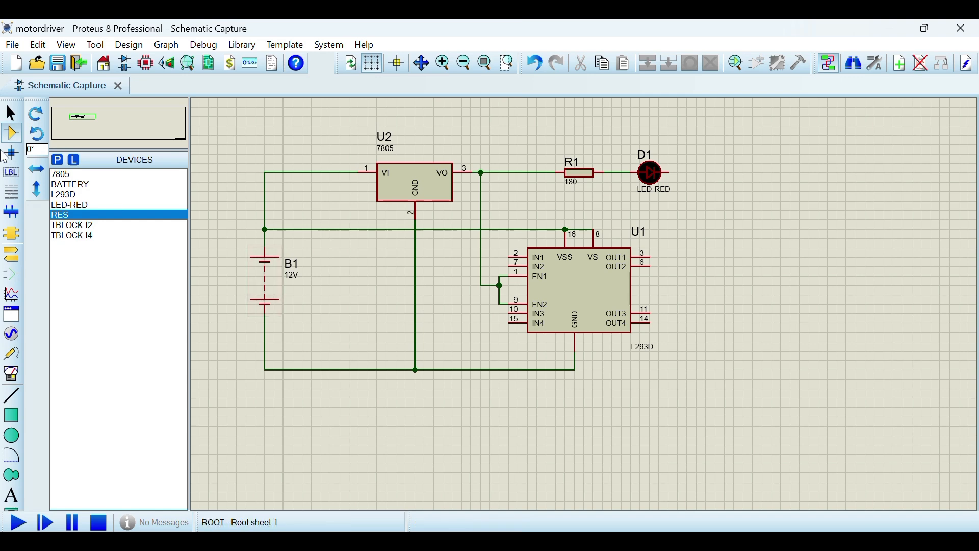
- Search the parts library for a motor, add MOTOR to the device list and place one right of the L293D
{"action": "left_click", "coordinate": [58, 161]}
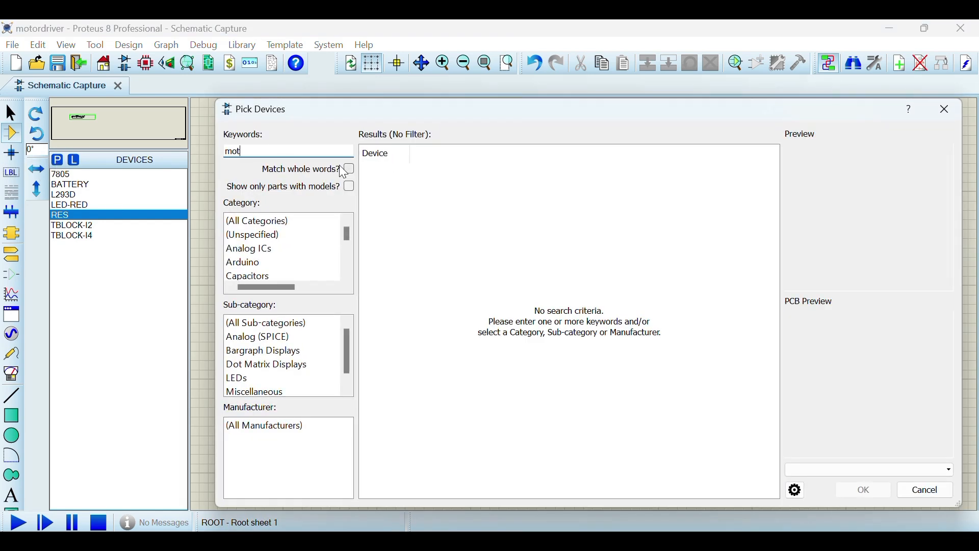
{"action": "key", "text": "Return"}
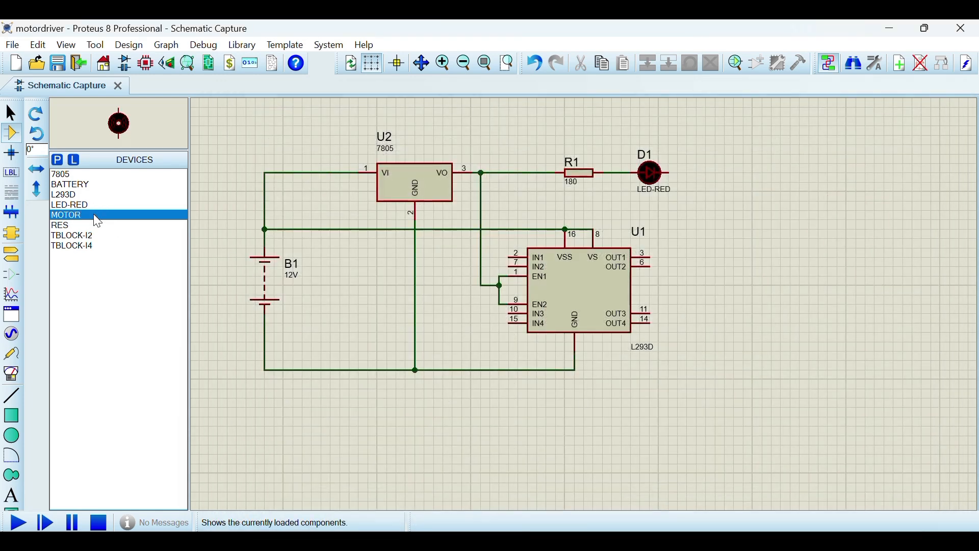
{"action": "left_click", "coordinate": [810, 248]}
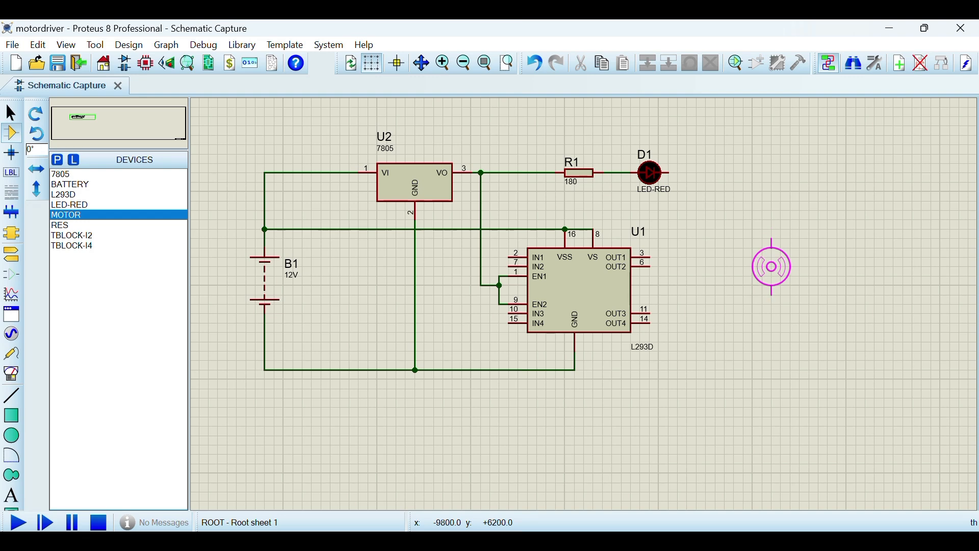
{"action": "left_click", "coordinate": [773, 267]}
- Rotate the motor clockwise so its leads are horizontal, and move it slightly up and left, level with OUT1
{"action": "right_click", "coordinate": [769, 275]}
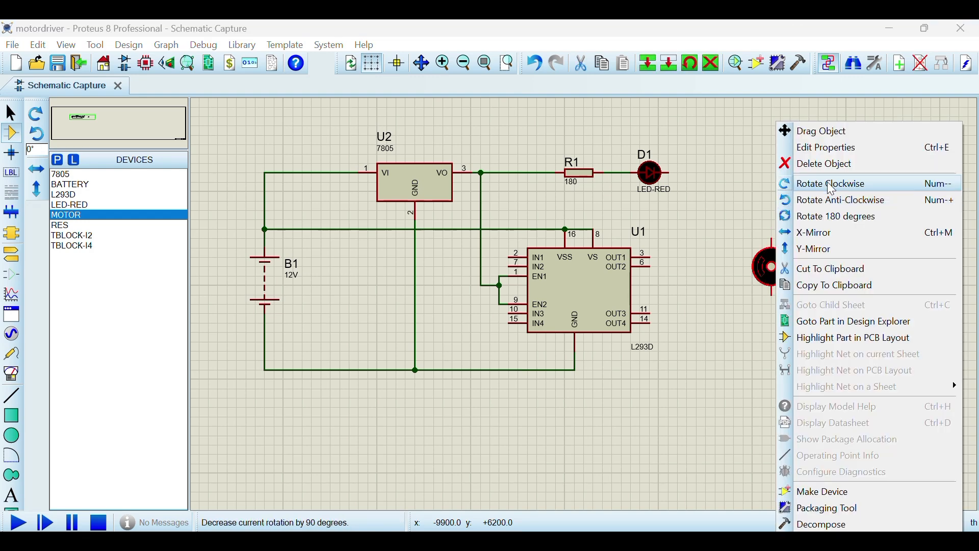
{"action": "left_click", "coordinate": [832, 182]}
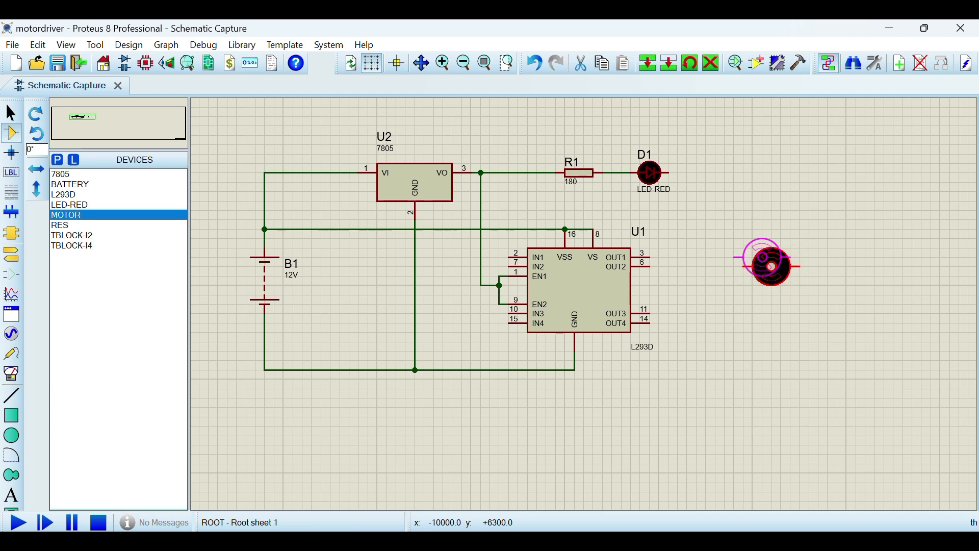
{"action": "left_click_drag", "start_coordinate": [762, 267], "coordinate": [753, 258]}
- Place a second MOTOR below the first one, beside the L293D OUT3 and OUT4 pins
{"action": "left_click", "coordinate": [794, 331]}
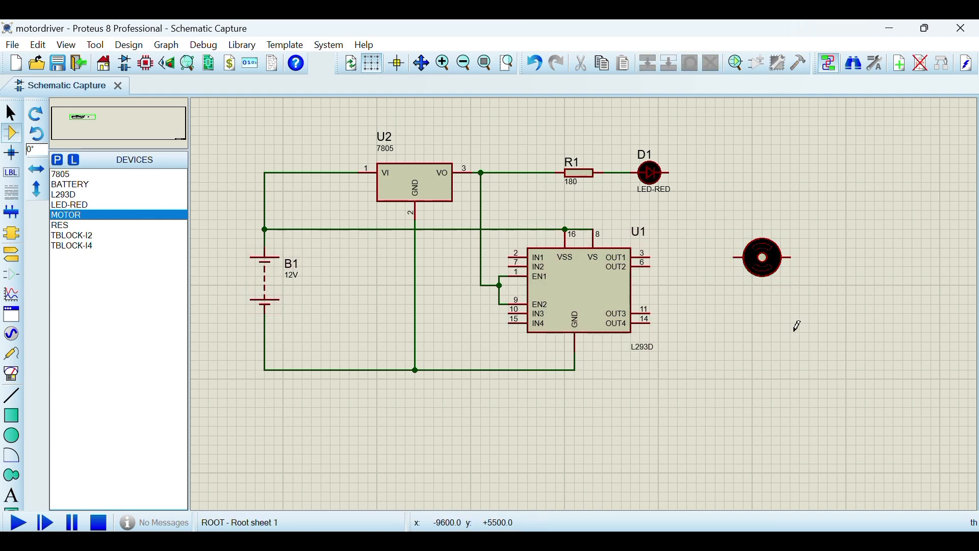
{"action": "left_click", "coordinate": [762, 331]}
{"action": "left_click", "coordinate": [772, 333]}
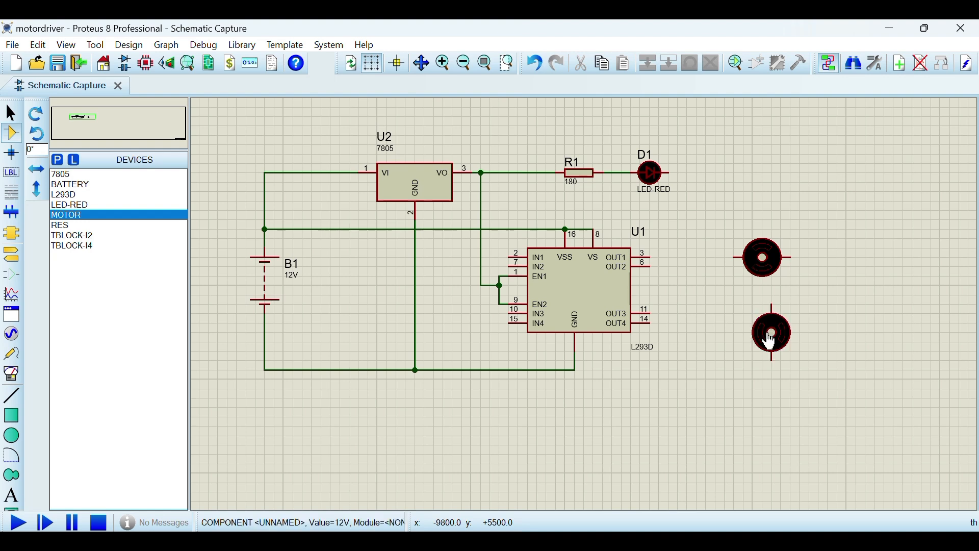
- Rotate the second motor clockwise so that its leads are horizontal
{"action": "left_click", "coordinate": [769, 339]}
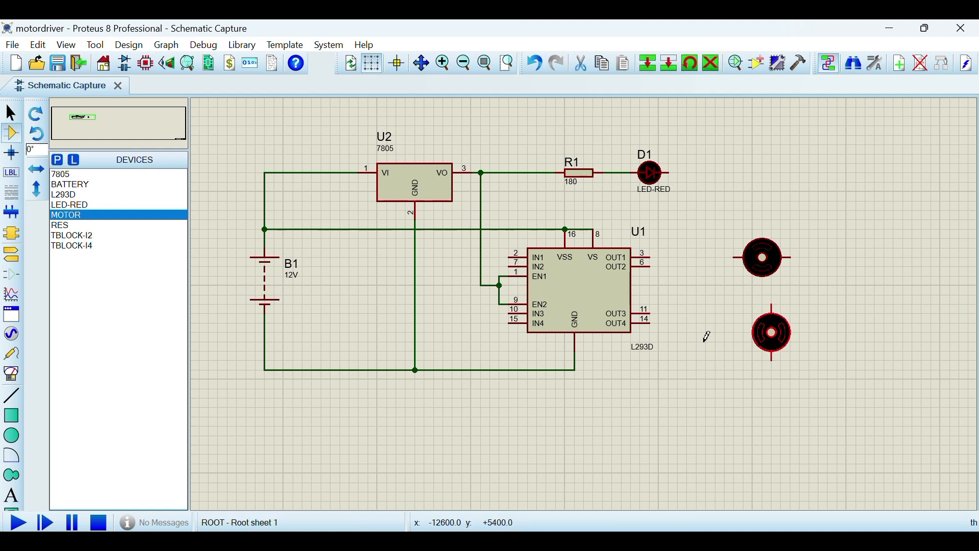
{"action": "left_click", "coordinate": [29, 120]}
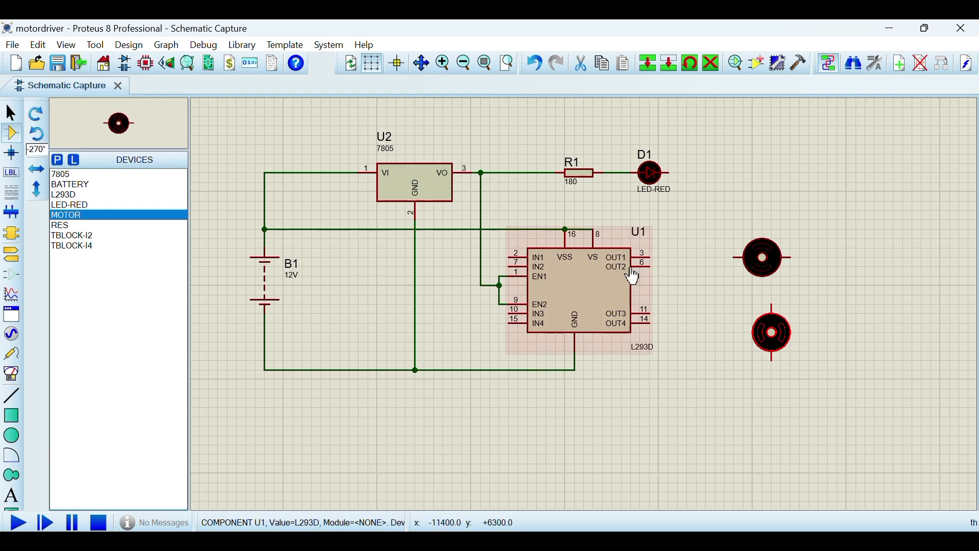
{"action": "double_click", "coordinate": [759, 338]}
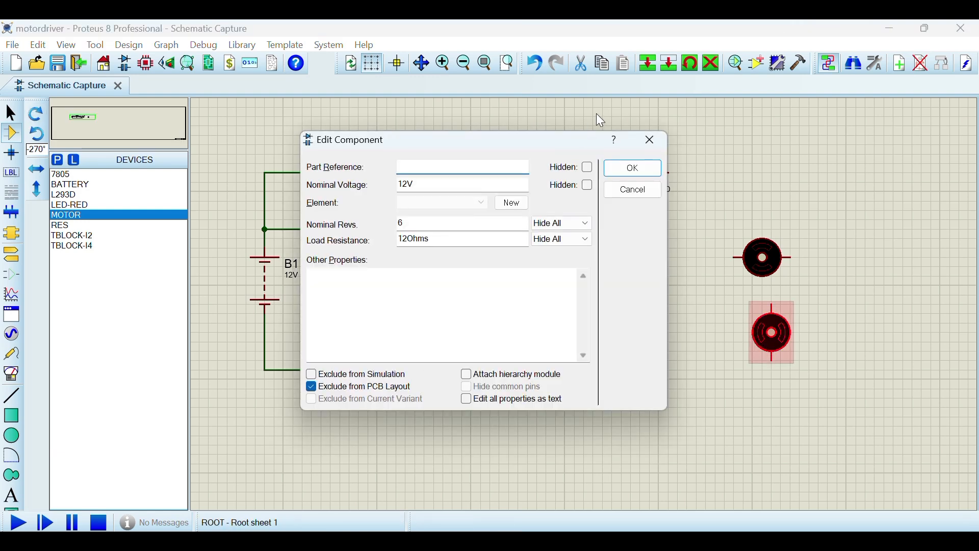
{"action": "left_click", "coordinate": [650, 140]}
{"action": "right_click", "coordinate": [769, 330]}
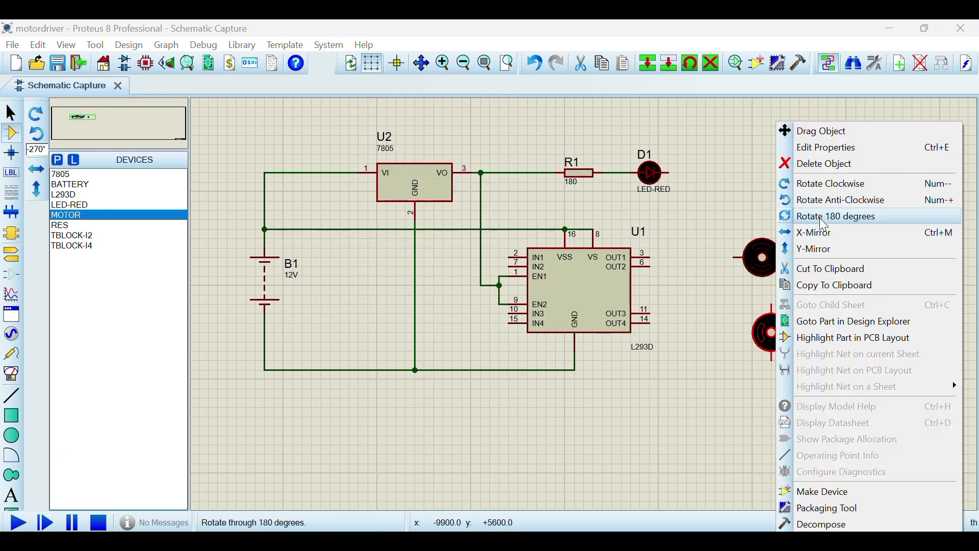
{"action": "left_click", "coordinate": [835, 183]}
{"action": "left_click", "coordinate": [684, 343]}
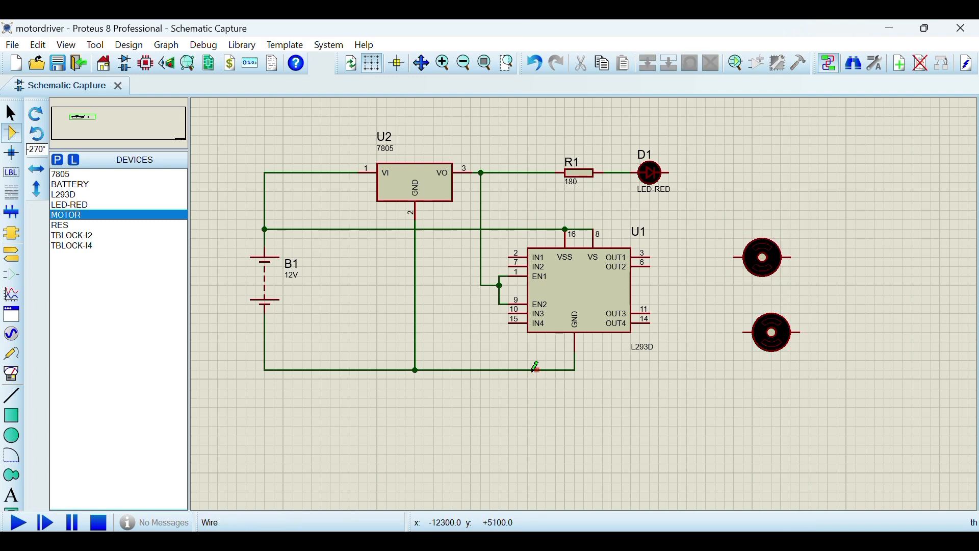
- Wire the upper motor between OUT1 and OUT2 of the L293D, routing the OUT2 wire beneath the motor to its far lead
{"action": "left_click", "coordinate": [651, 257]}
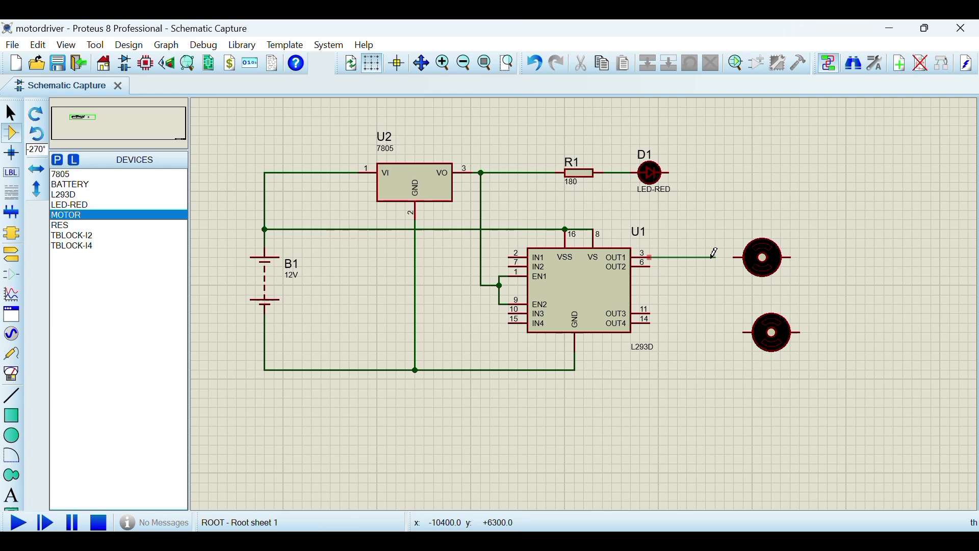
{"action": "left_click", "coordinate": [741, 257]}
{"action": "left_click", "coordinate": [650, 267]}
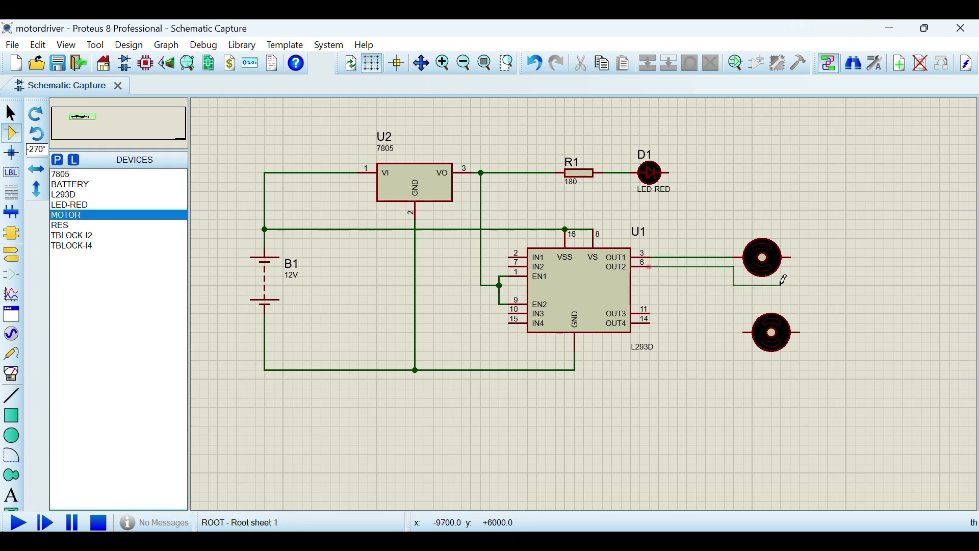
{"action": "left_click", "coordinate": [687, 285]}
{"action": "left_click", "coordinate": [810, 285]}
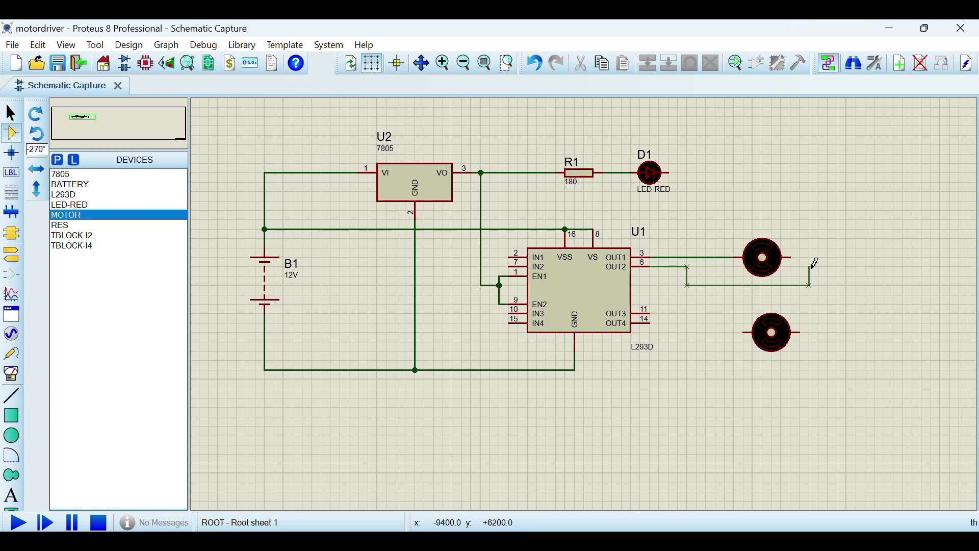
{"action": "left_click", "coordinate": [791, 257]}
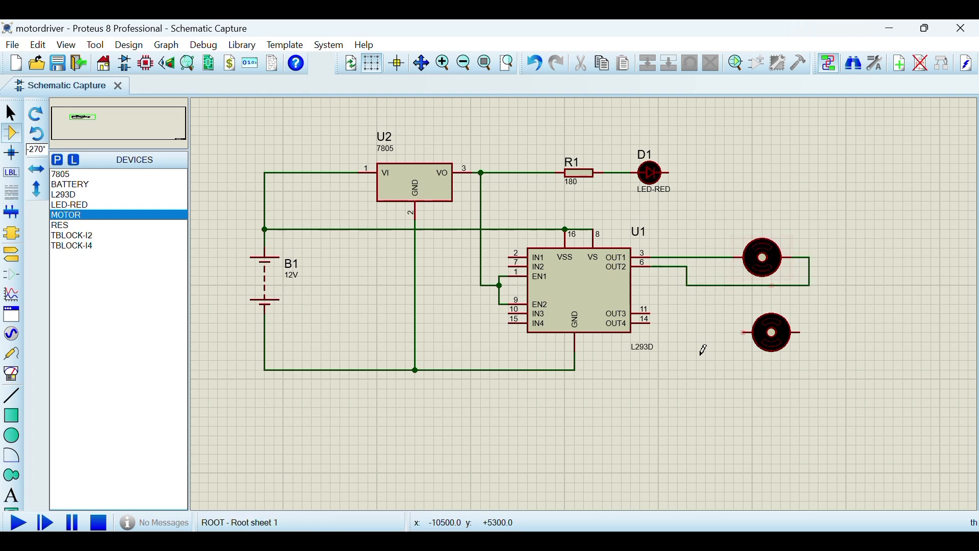
- Wire the lower motor between OUT3 and OUT4 of the L293D, routing the OUT4 wire beneath the motor to its far lead
{"action": "left_click", "coordinate": [649, 312]}
{"action": "left_click", "coordinate": [746, 333]}
{"action": "left_click", "coordinate": [653, 319]}
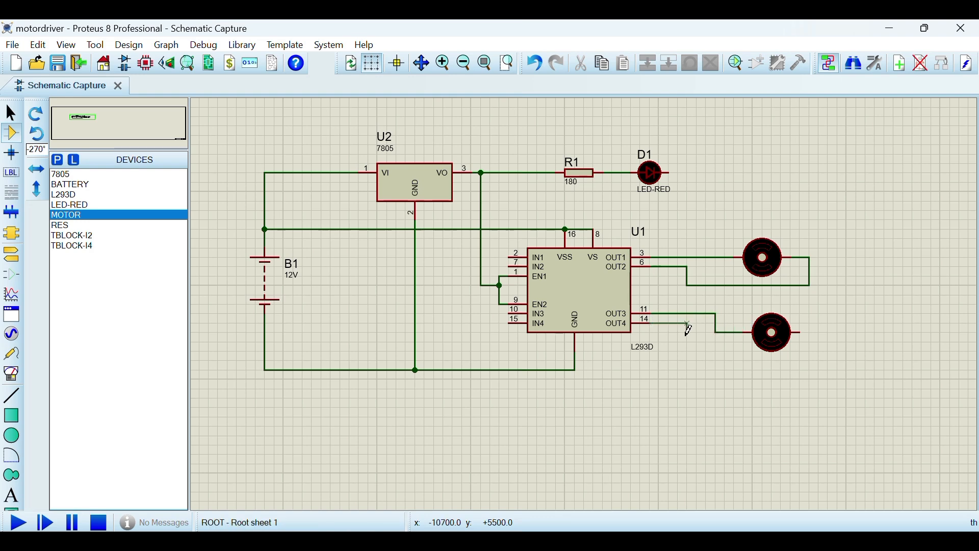
{"action": "left_click", "coordinate": [688, 323]}
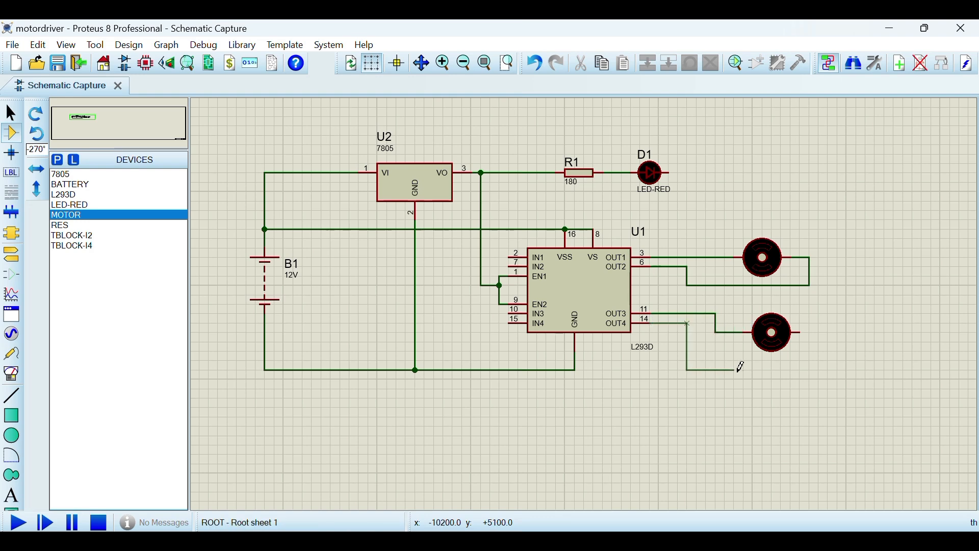
{"action": "left_click", "coordinate": [818, 360]}
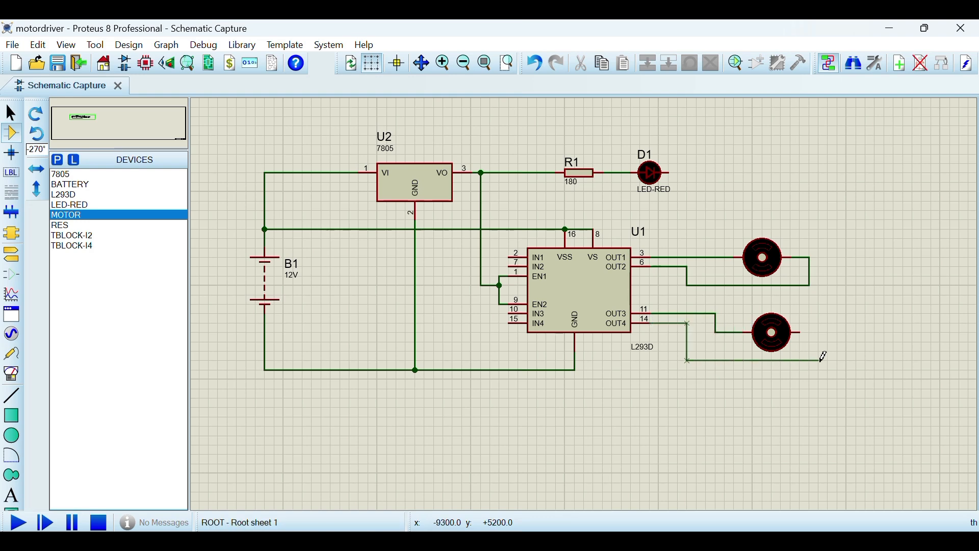
{"action": "left_click", "coordinate": [802, 330]}
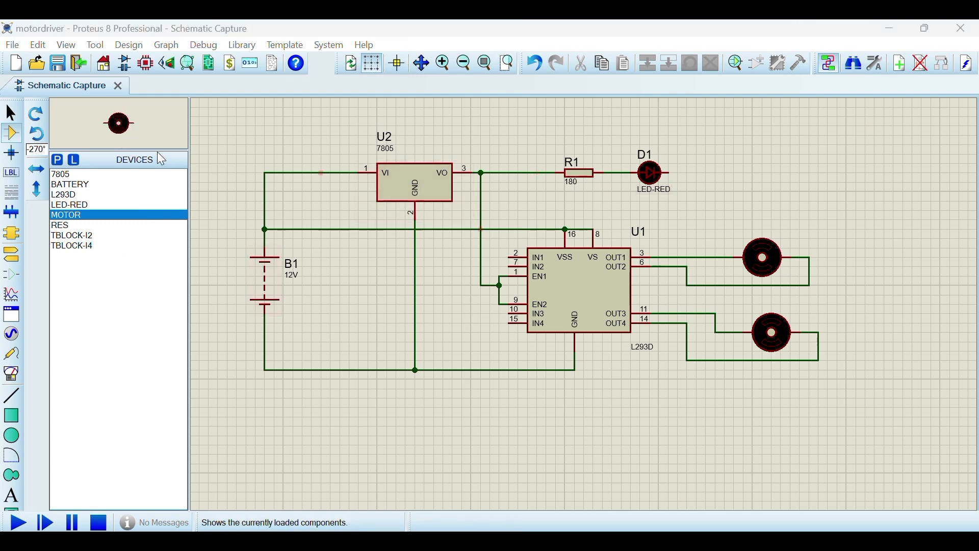
- Search the parts library for "logicto", add LOGICTOGGLE to the device list and place one left of the L293D inputs
{"action": "left_click", "coordinate": [58, 159]}
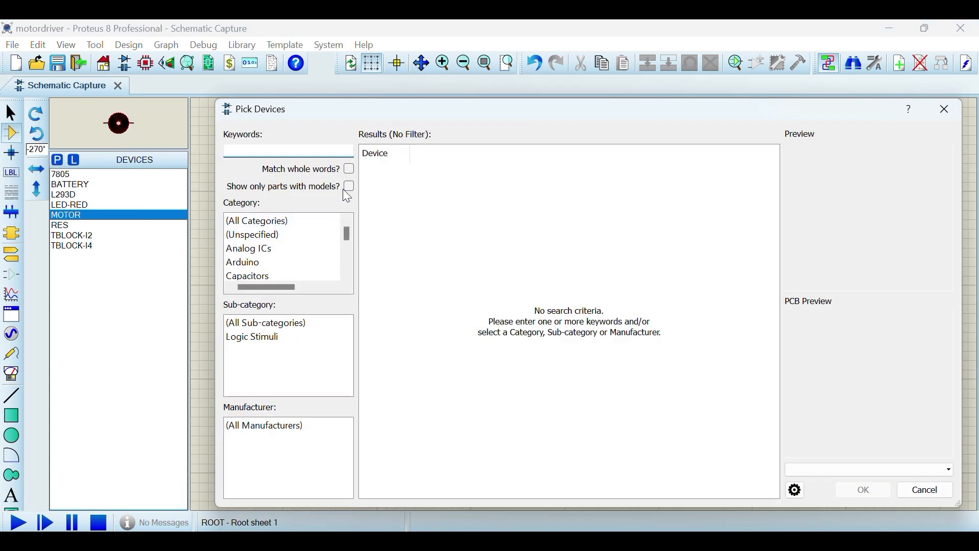
{"action": "type", "text": "logicto"}
{"action": "double_click", "coordinate": [504, 170]}
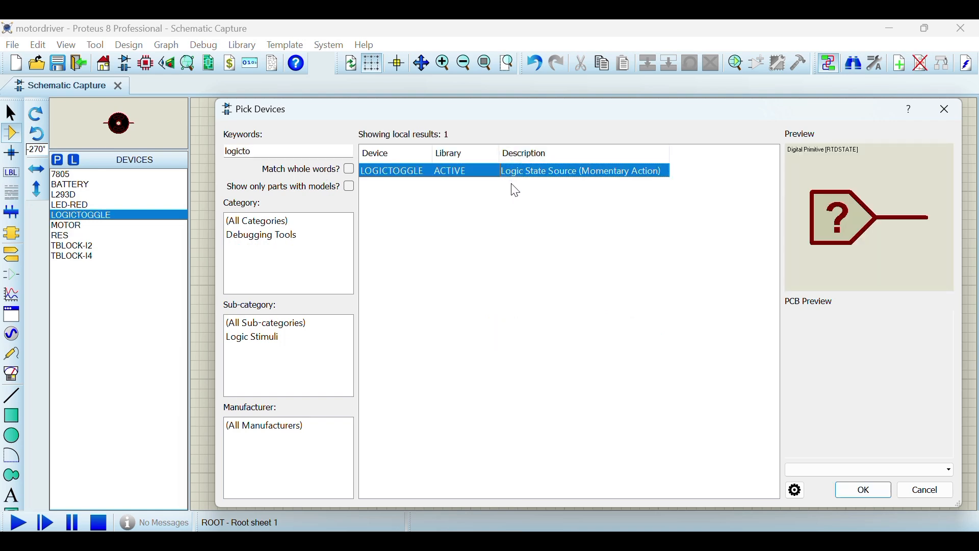
{"action": "left_click", "coordinate": [867, 491]}
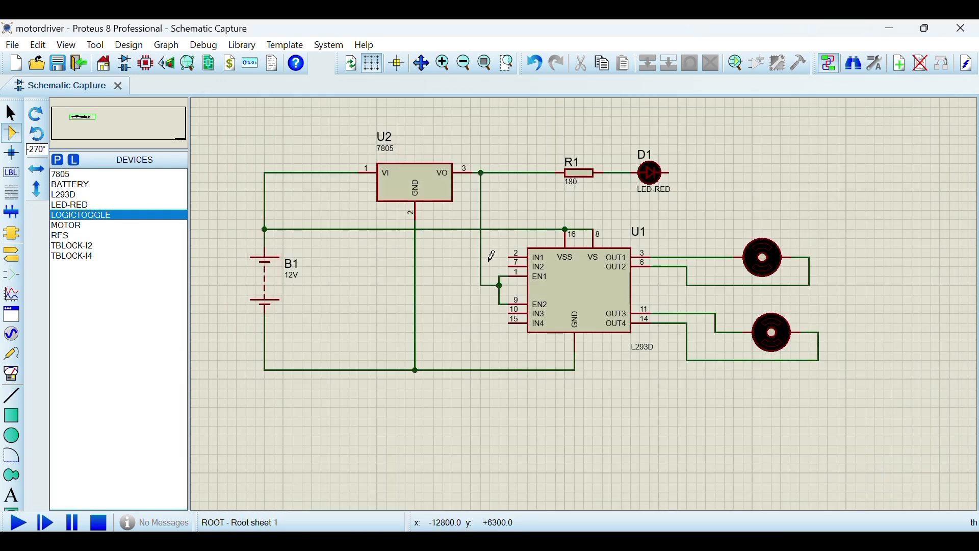
{"action": "left_click", "coordinate": [450, 265]}
{"action": "left_click", "coordinate": [452, 283]}
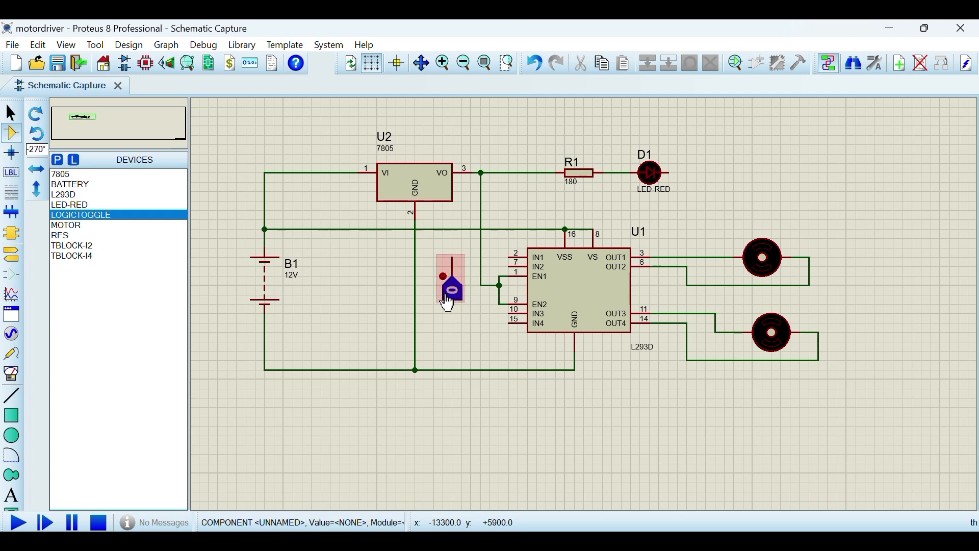
- Rotate the logic toggle clockwise so its lead faces the L293D, and move it level with IN1
{"action": "right_click", "coordinate": [448, 304]}
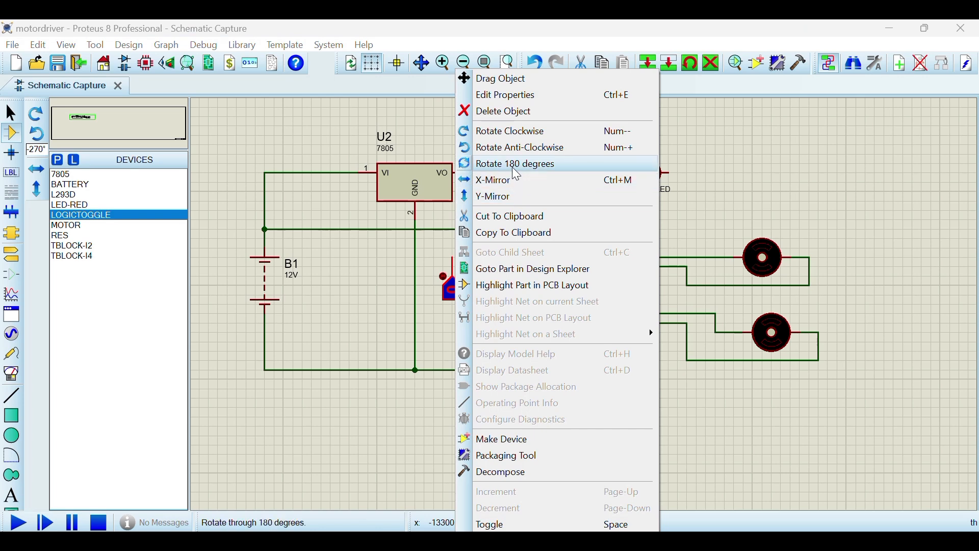
{"action": "left_click", "coordinate": [510, 131]}
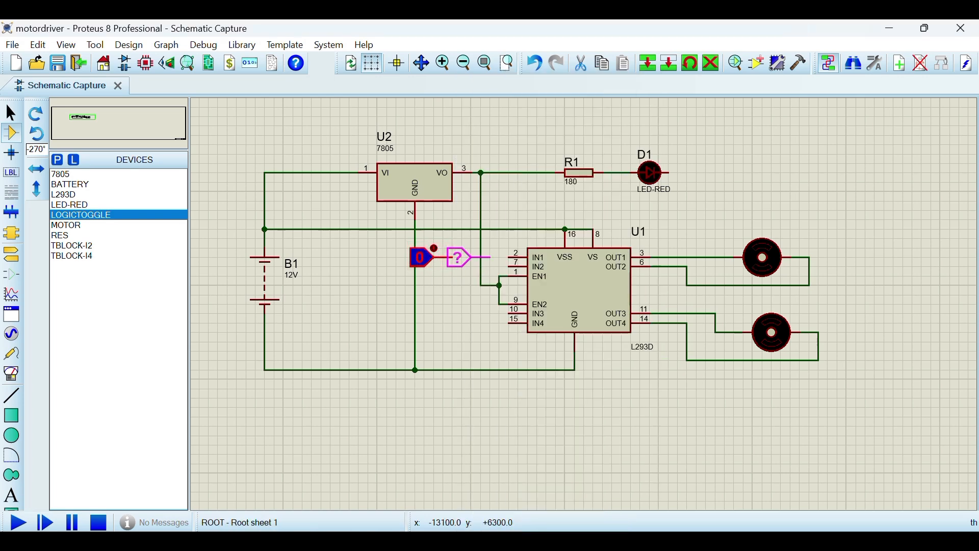
{"action": "left_click_drag", "start_coordinate": [458, 248], "coordinate": [448, 256]}
{"action": "left_click", "coordinate": [448, 299]}
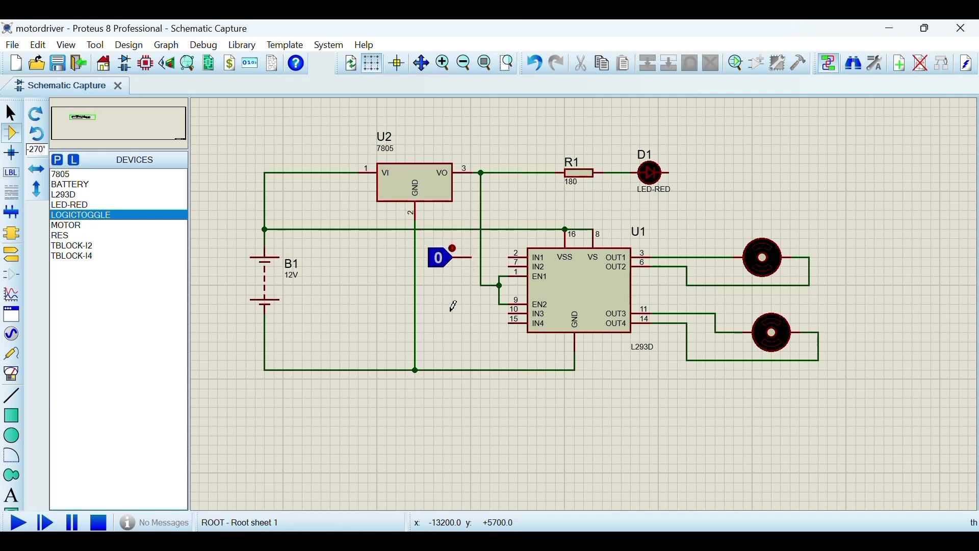
- Place three more LOGICTOGGLE parts in a column below the first one, left of the L293D
{"action": "left_click", "coordinate": [80, 216]}
{"action": "left_click", "coordinate": [444, 285]}
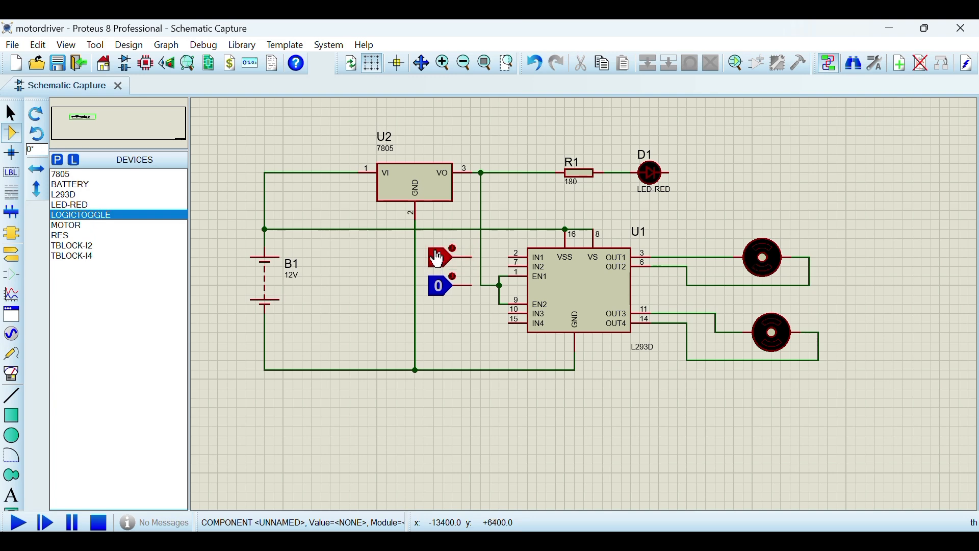
{"action": "left_click", "coordinate": [452, 248]}
{"action": "left_click", "coordinate": [452, 248]}
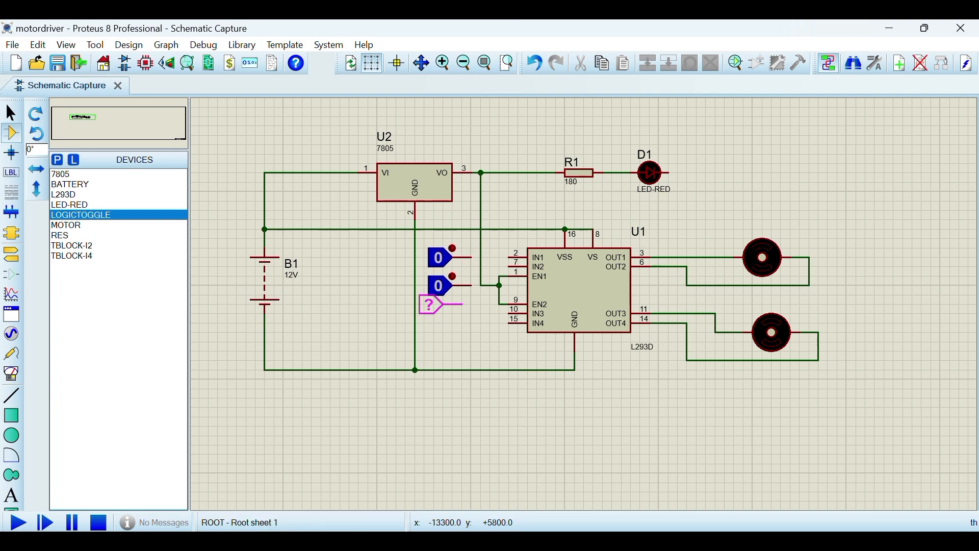
{"action": "left_click", "coordinate": [444, 313]}
{"action": "left_click", "coordinate": [425, 342]}
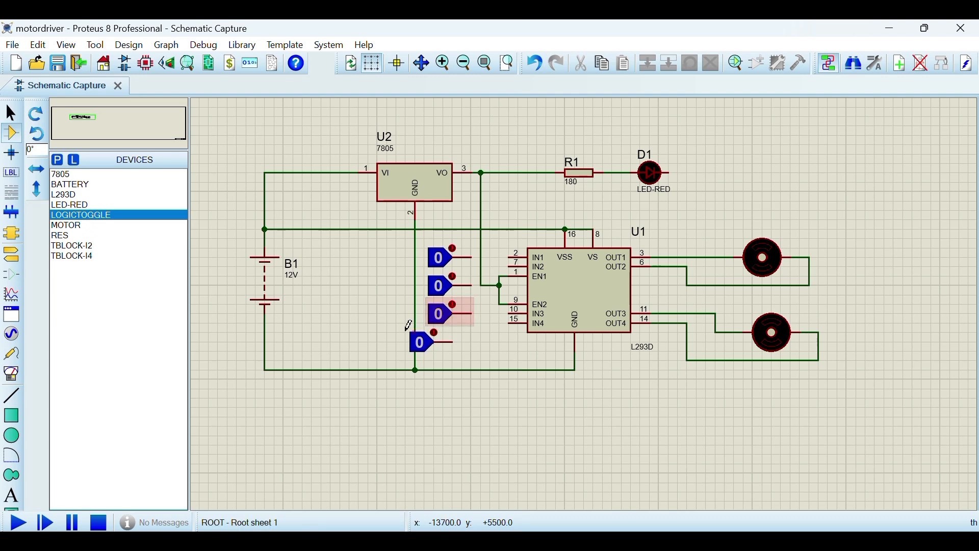
{"action": "left_click", "coordinate": [428, 350]}
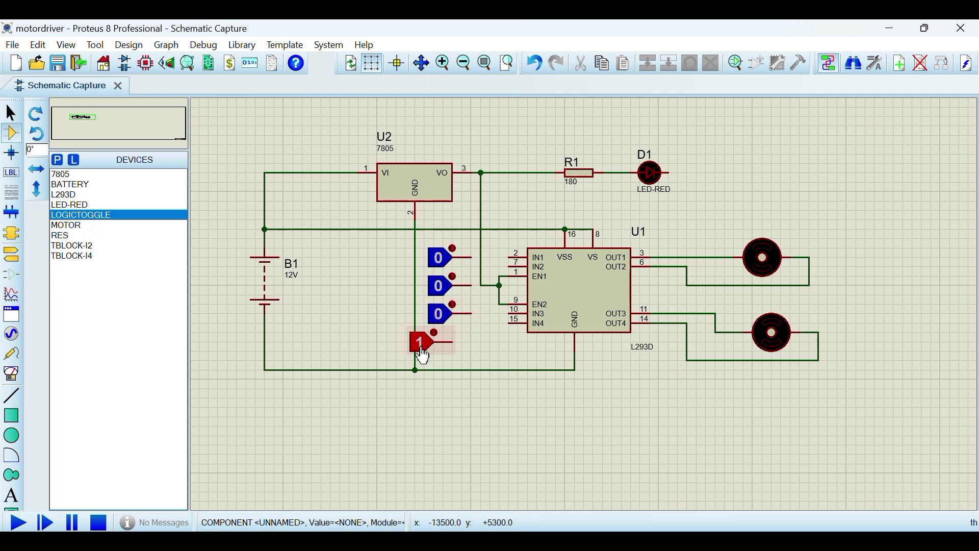
{"action": "left_click", "coordinate": [428, 350]}
{"action": "left_click", "coordinate": [427, 350]}
{"action": "left_click", "coordinate": [427, 350]}
- Move the two lower logic toggles left, into the space between battery B1 and the 7805 ground wire
{"action": "right_click", "coordinate": [421, 337]}
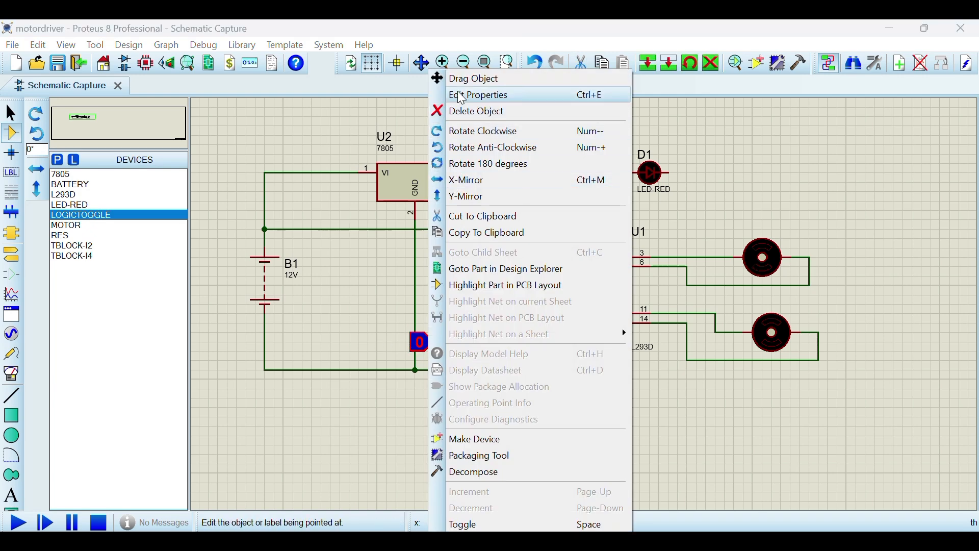
{"action": "left_click", "coordinate": [474, 78]}
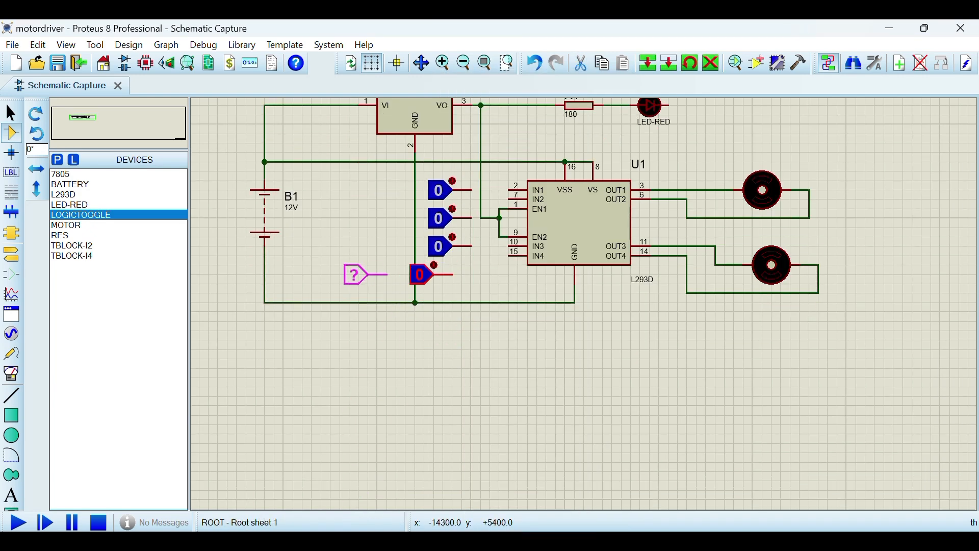
{"action": "left_click", "coordinate": [357, 274]}
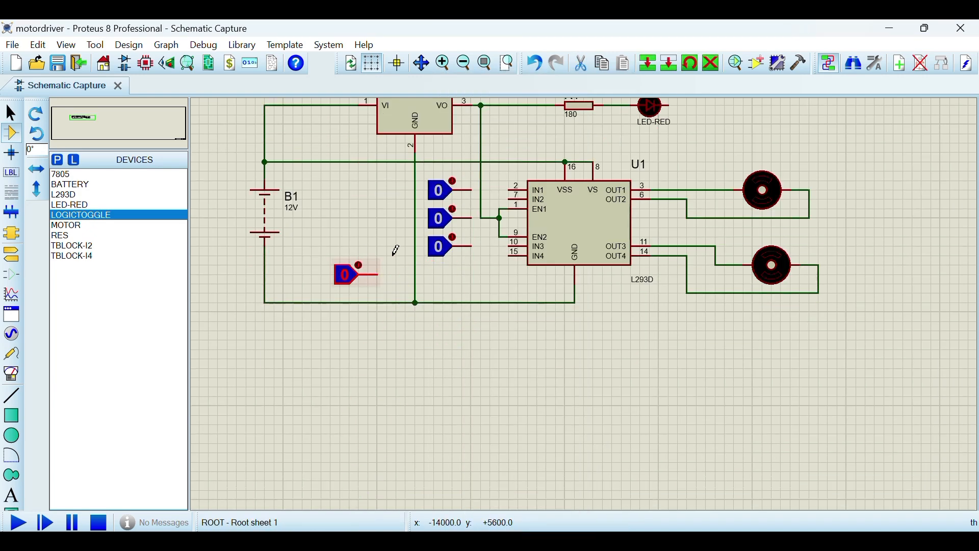
{"action": "right_click", "coordinate": [442, 258]}
{"action": "left_click", "coordinate": [474, 78]}
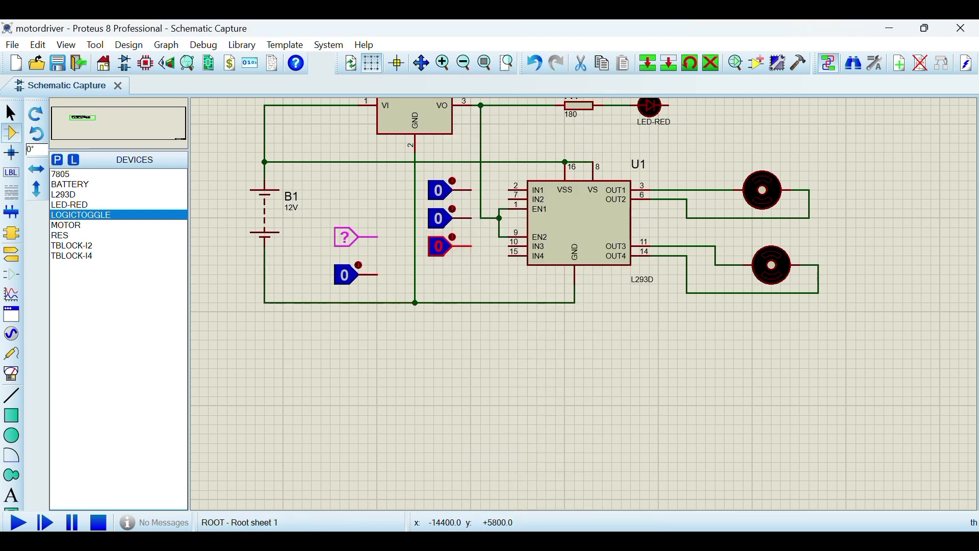
{"action": "left_click", "coordinate": [339, 244]}
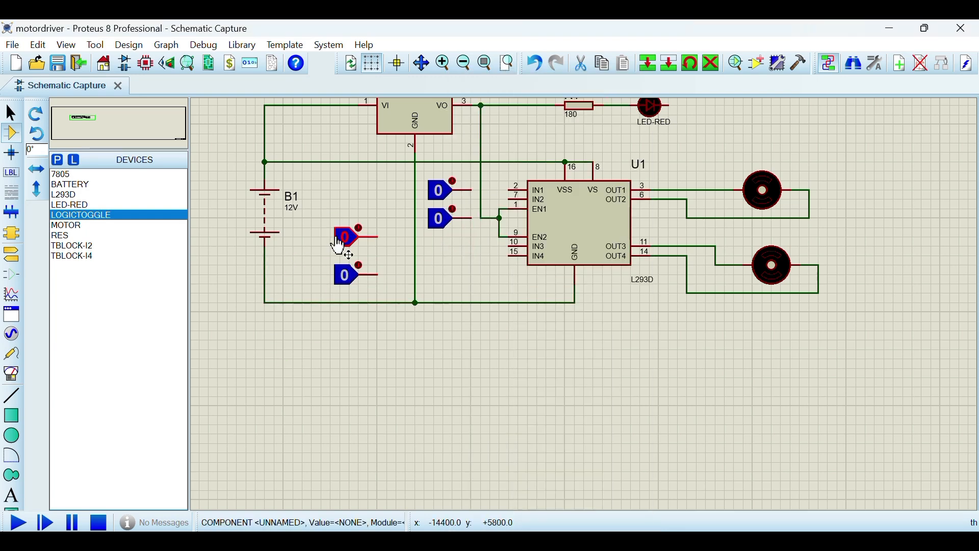
- Move the two remaining logic toggles left of the 7805 ground wire, stacking them above the two already beside the battery
{"action": "right_click", "coordinate": [439, 223]}
{"action": "left_click", "coordinate": [479, 81]}
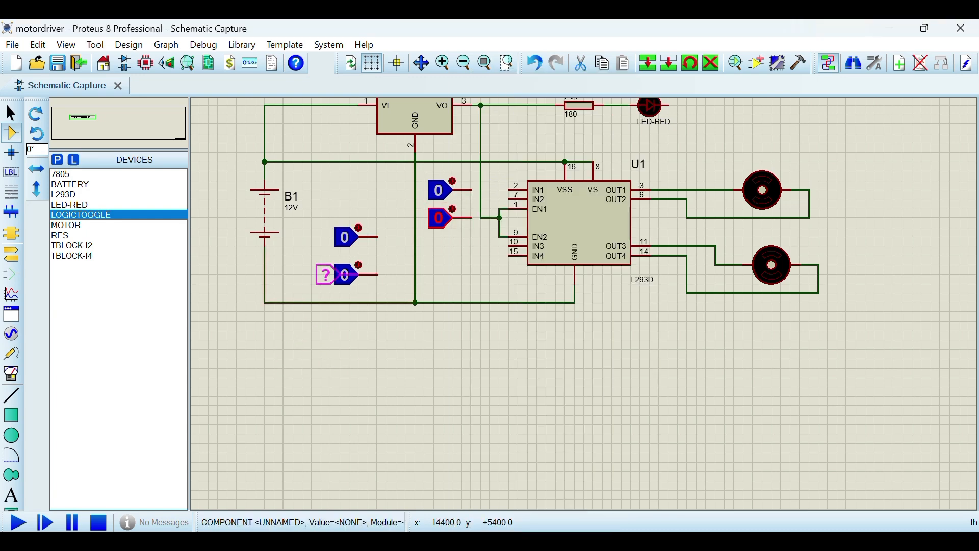
{"action": "left_click", "coordinate": [344, 209]}
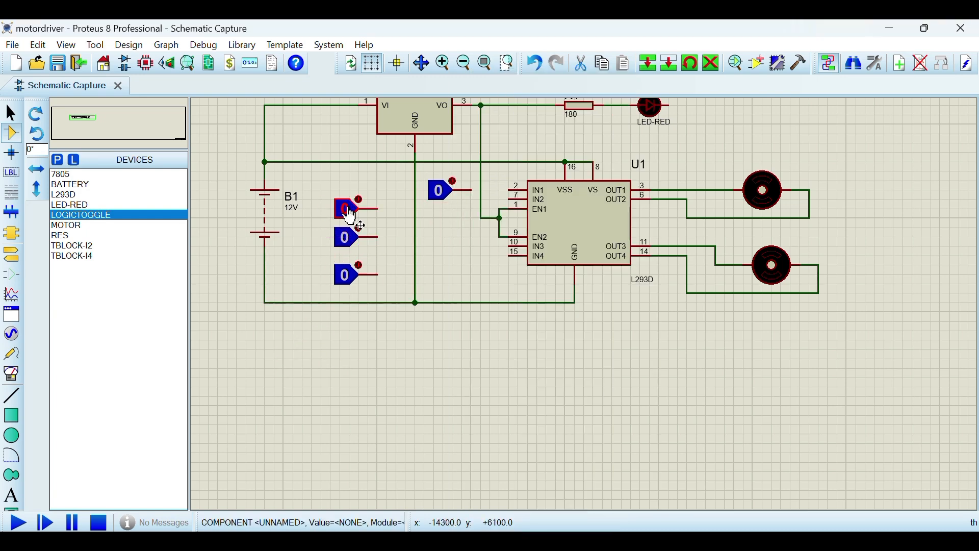
{"action": "right_click", "coordinate": [445, 206]}
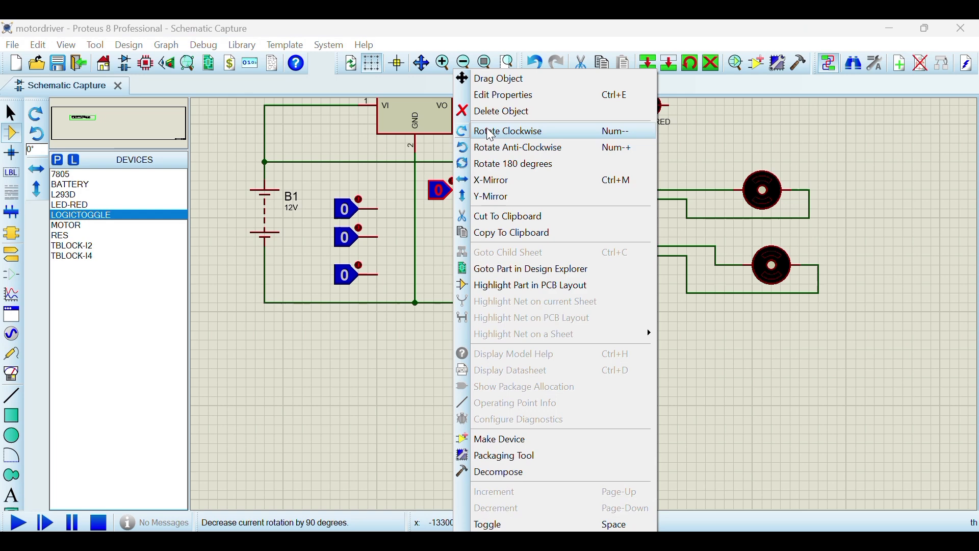
{"action": "left_click", "coordinate": [489, 76]}
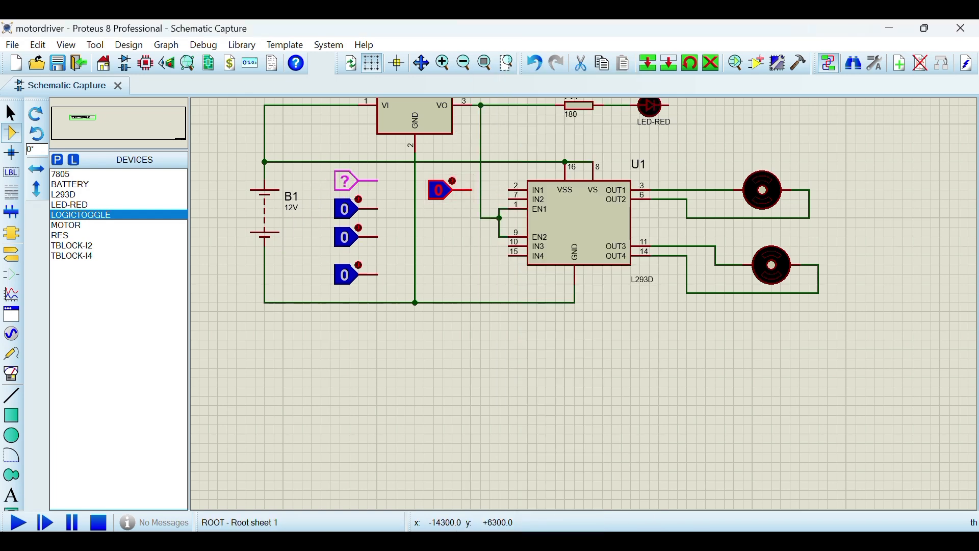
{"action": "left_click", "coordinate": [345, 180]}
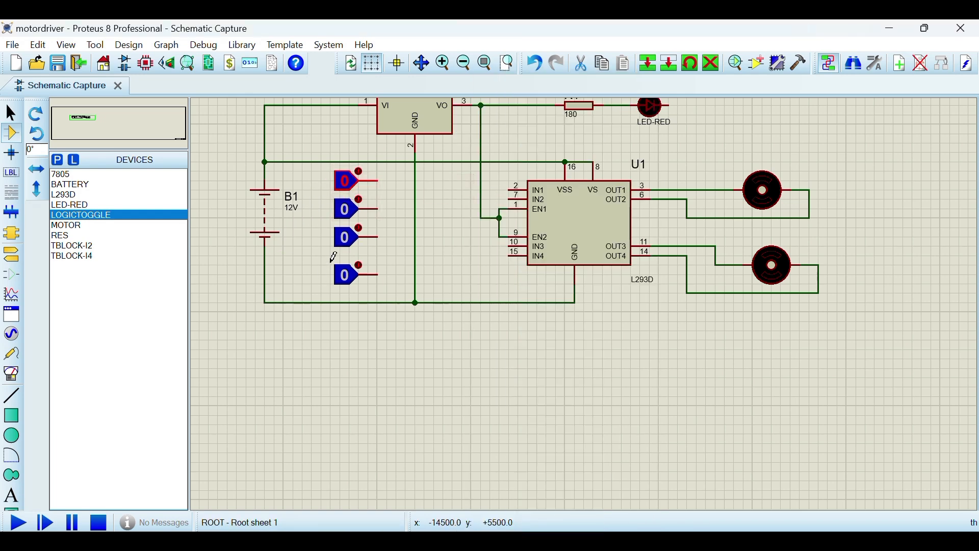
- Move the third logic toggle down one grid step, so it sits directly above the lowest toggle
{"action": "right_click", "coordinate": [352, 237]}
{"action": "left_click", "coordinate": [406, 83]}
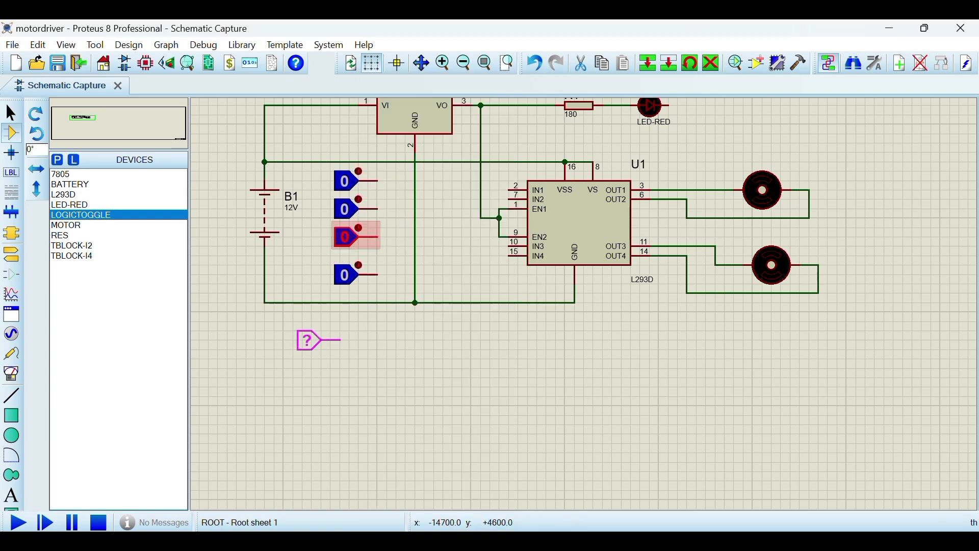
{"action": "left_click", "coordinate": [357, 255]}
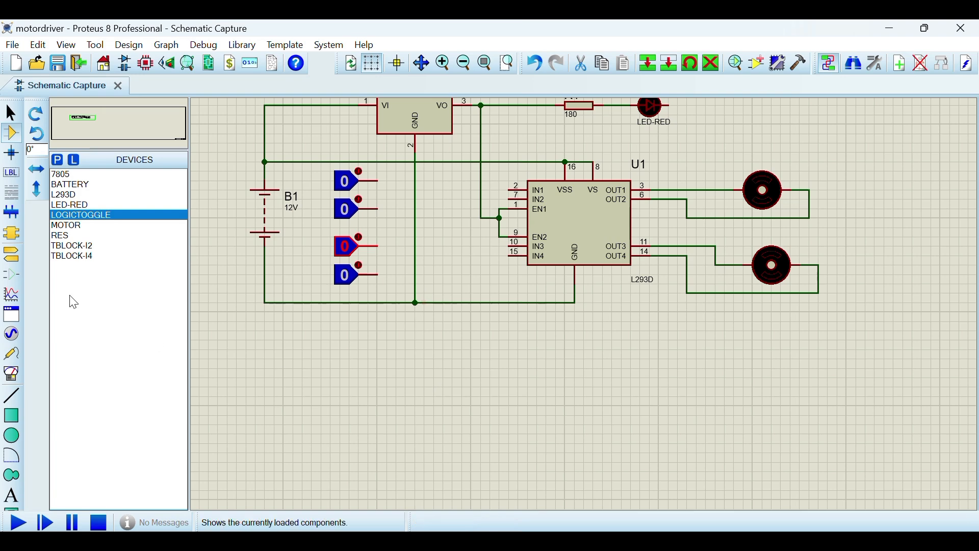
- Wire the top logic toggle to IN1 and the second one to IN2 of the L293D
{"action": "left_click", "coordinate": [77, 115]}
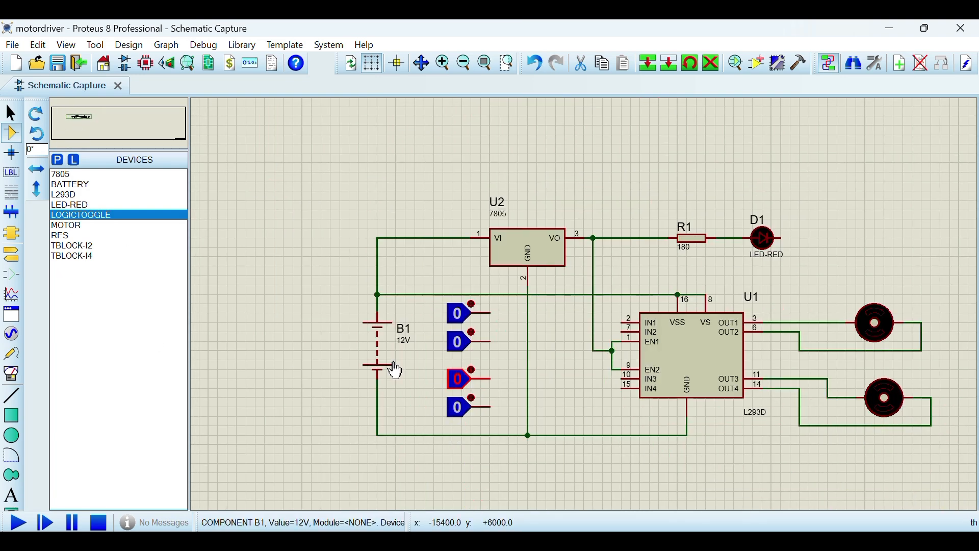
{"action": "scroll", "coordinate": [469, 378], "scroll_direction": "up", "scroll_amount": 2}
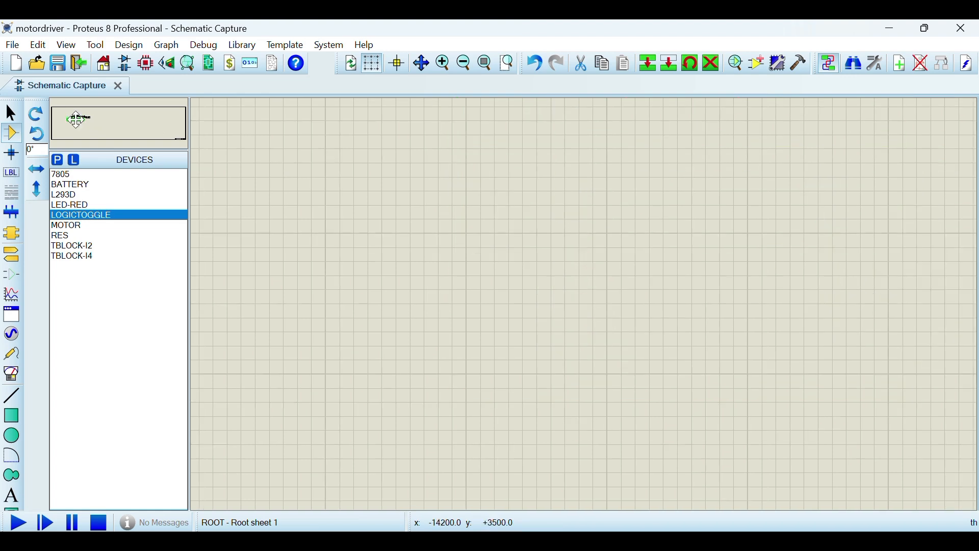
{"action": "left_click", "coordinate": [84, 125]}
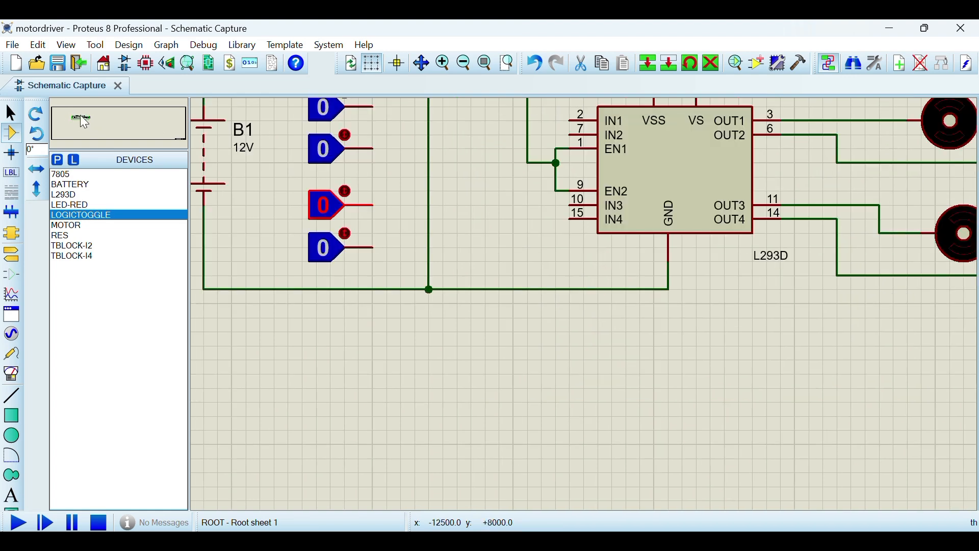
{"action": "left_click", "coordinate": [81, 116]}
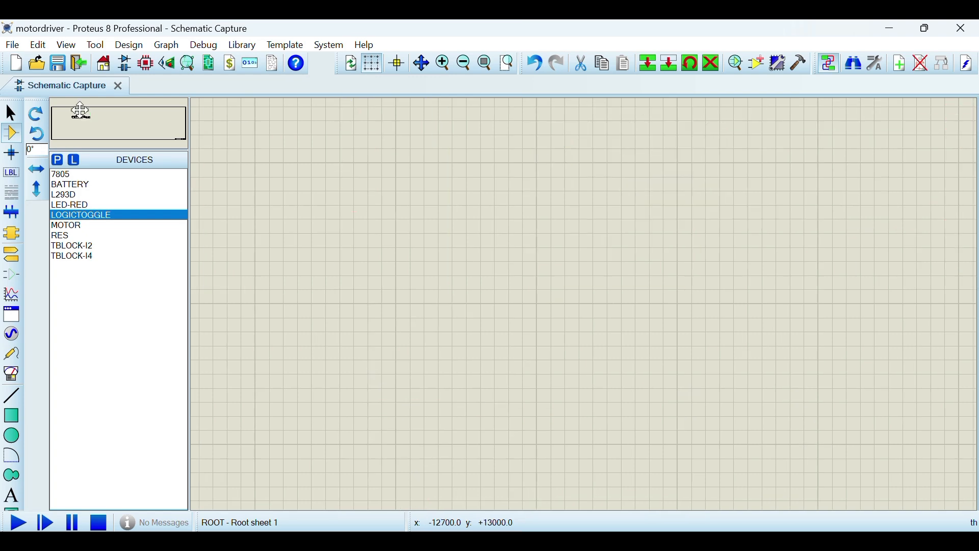
{"action": "left_click", "coordinate": [81, 118]}
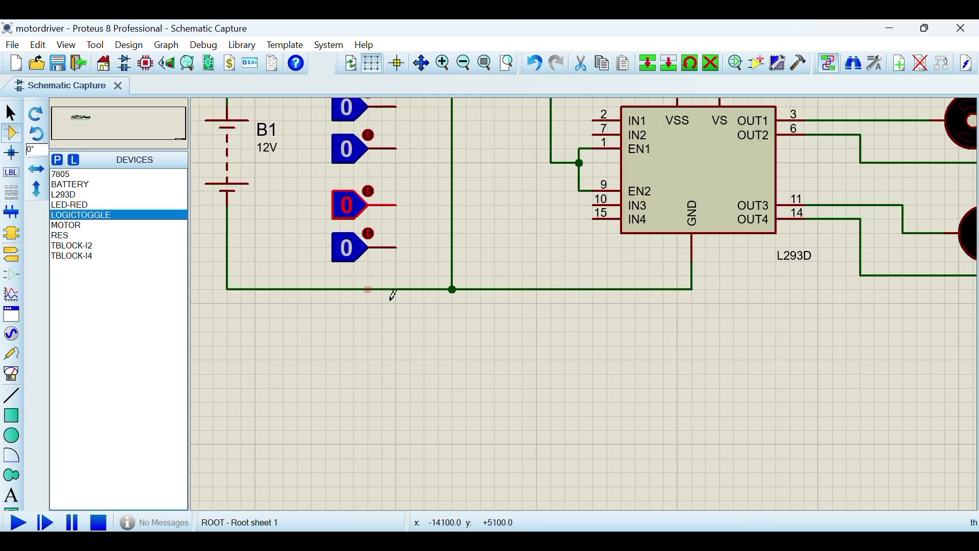
{"action": "scroll", "coordinate": [459, 308], "scroll_direction": "down", "scroll_amount": 1}
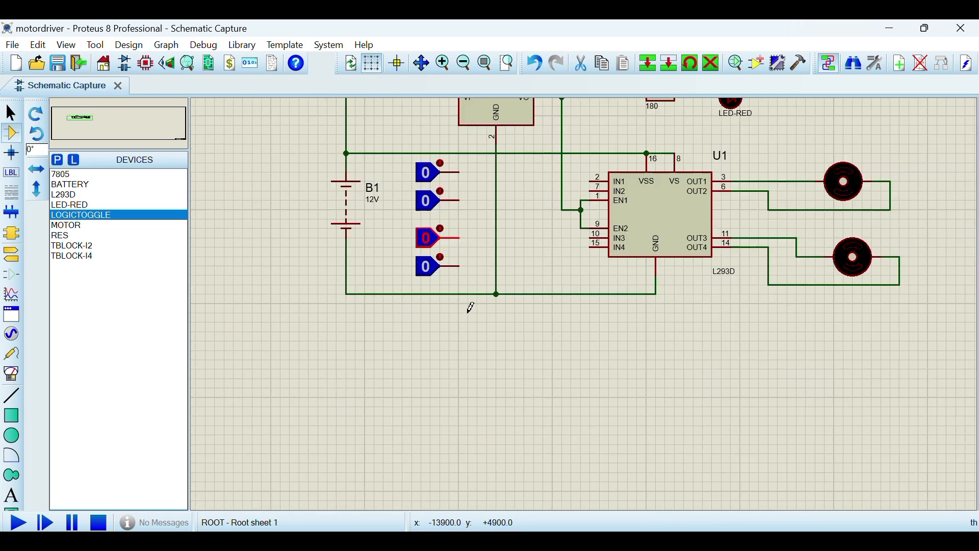
{"action": "left_click", "coordinate": [90, 122]}
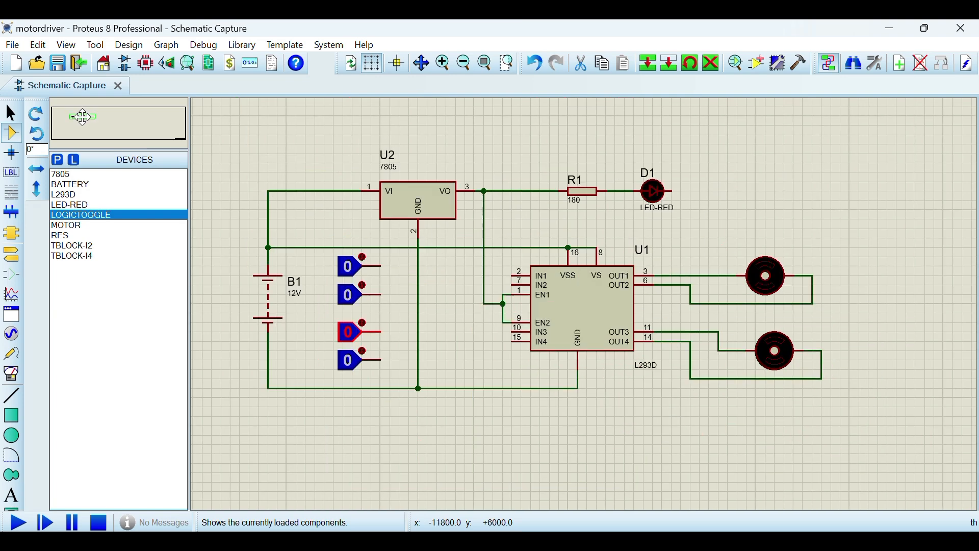
{"action": "left_click", "coordinate": [82, 117]}
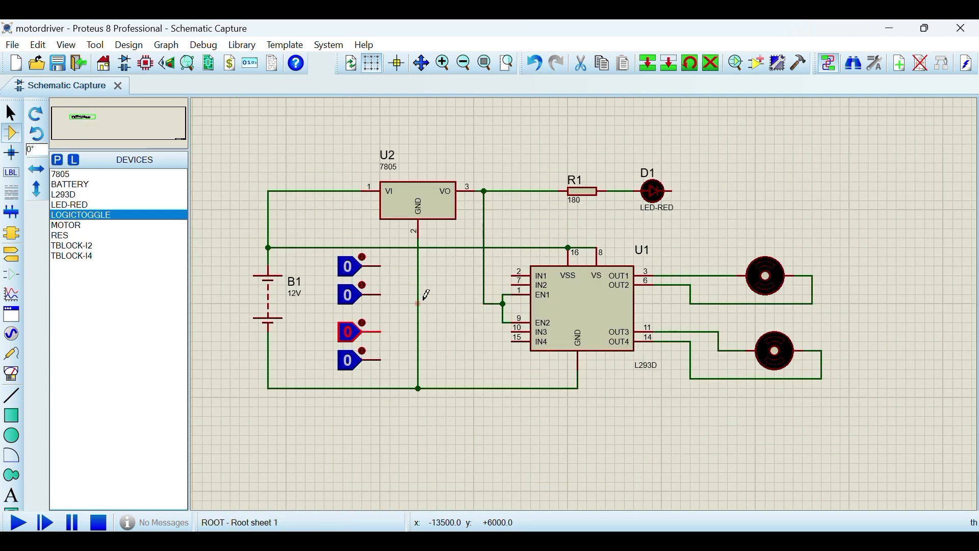
{"action": "left_click", "coordinate": [382, 265]}
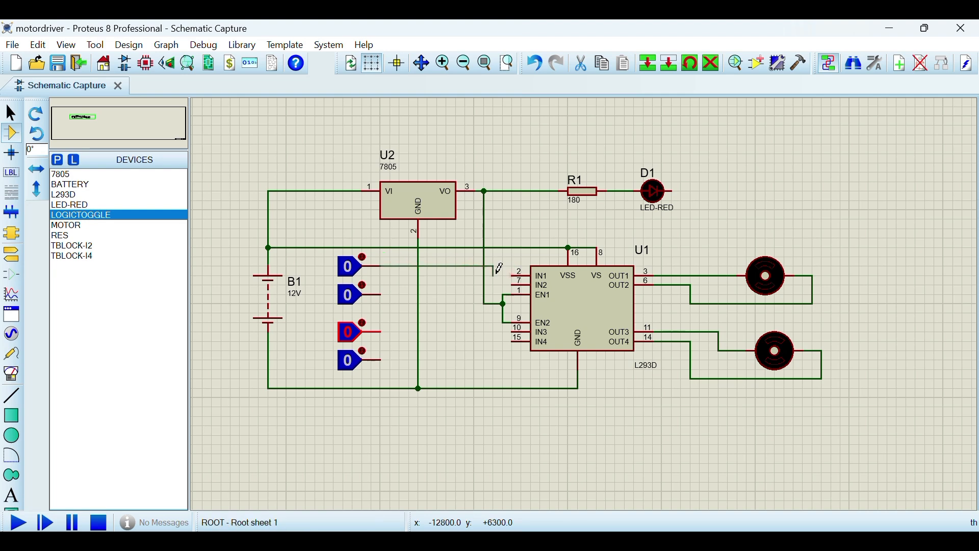
{"action": "left_click", "coordinate": [512, 275]}
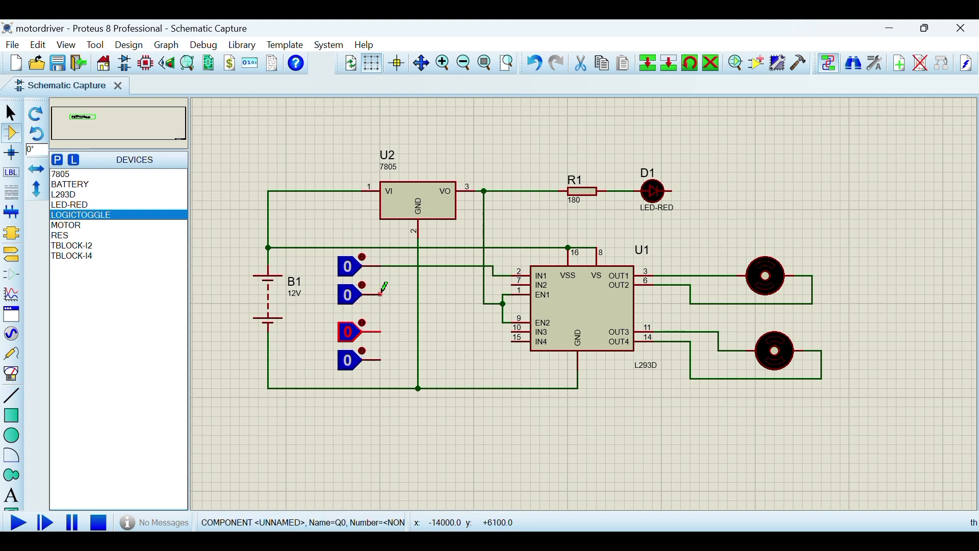
{"action": "left_click", "coordinate": [382, 294]}
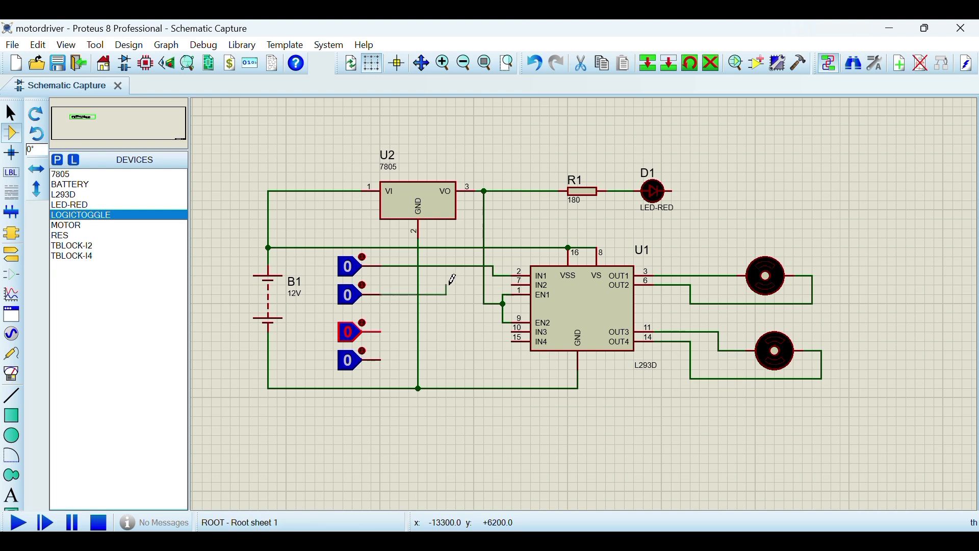
{"action": "left_click", "coordinate": [511, 281]}
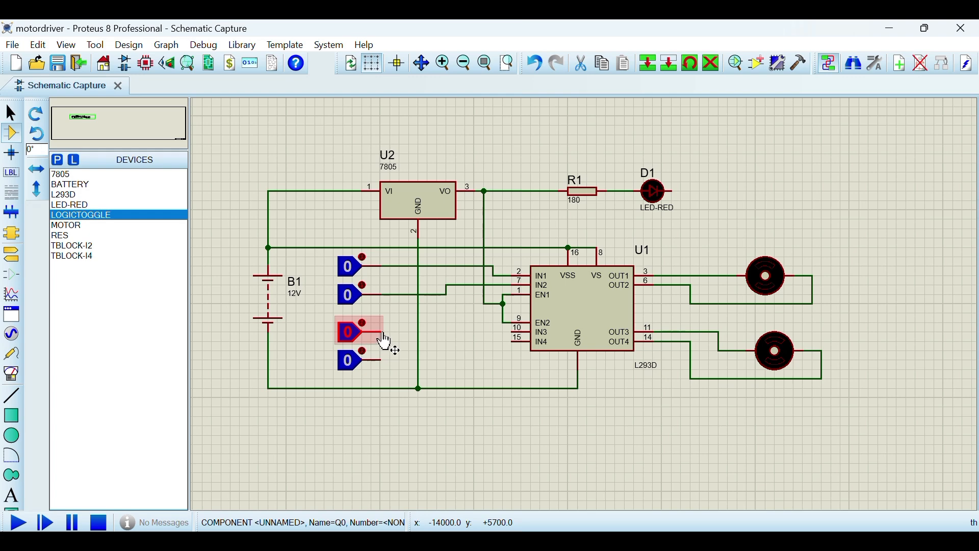
- Wire the lowest logic toggle to IN4 and the third one to IN3 of the L293D
{"action": "double_click", "coordinate": [383, 340]}
{"action": "left_click", "coordinate": [651, 139]}
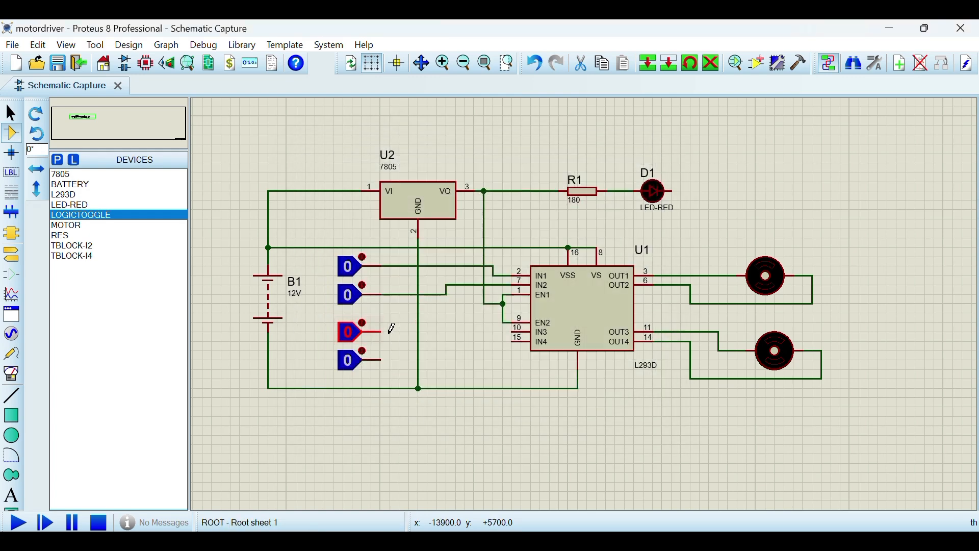
{"action": "left_click", "coordinate": [382, 360]}
{"action": "left_click", "coordinate": [512, 342]}
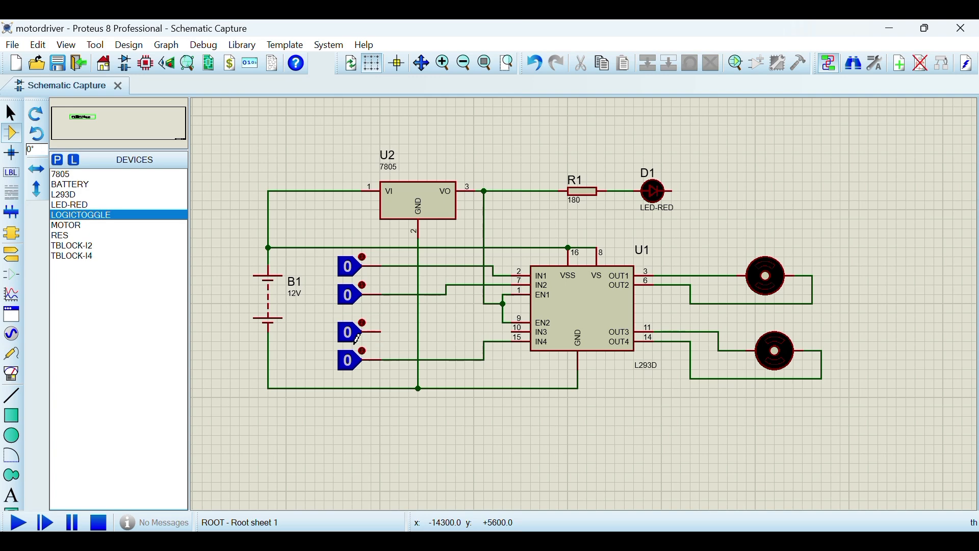
{"action": "left_click", "coordinate": [382, 331]}
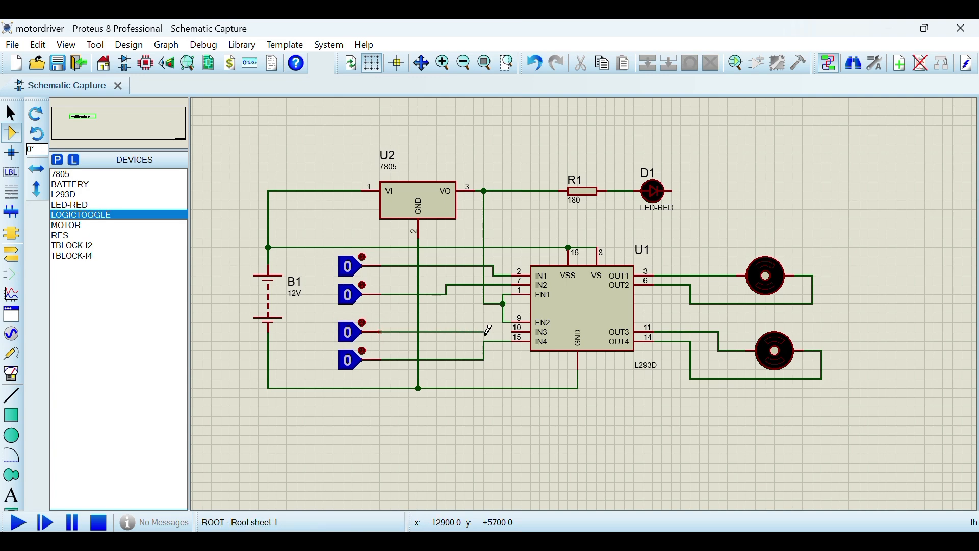
{"action": "left_click", "coordinate": [513, 331]}
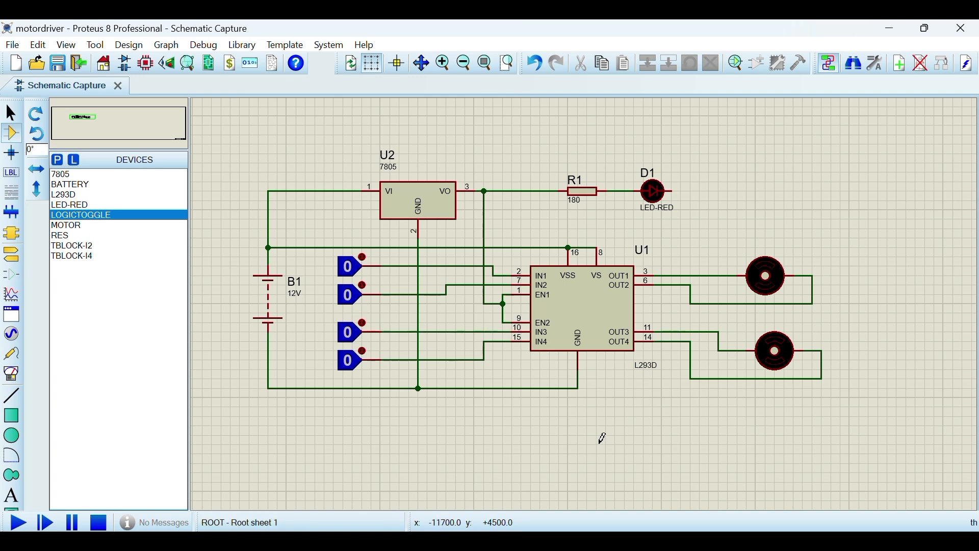
- Wire the free end of LED D1 to the 7805's GND pin, and connect a GROUND terminal below the junction on the lower ground wire
{"action": "left_click", "coordinate": [674, 191]}
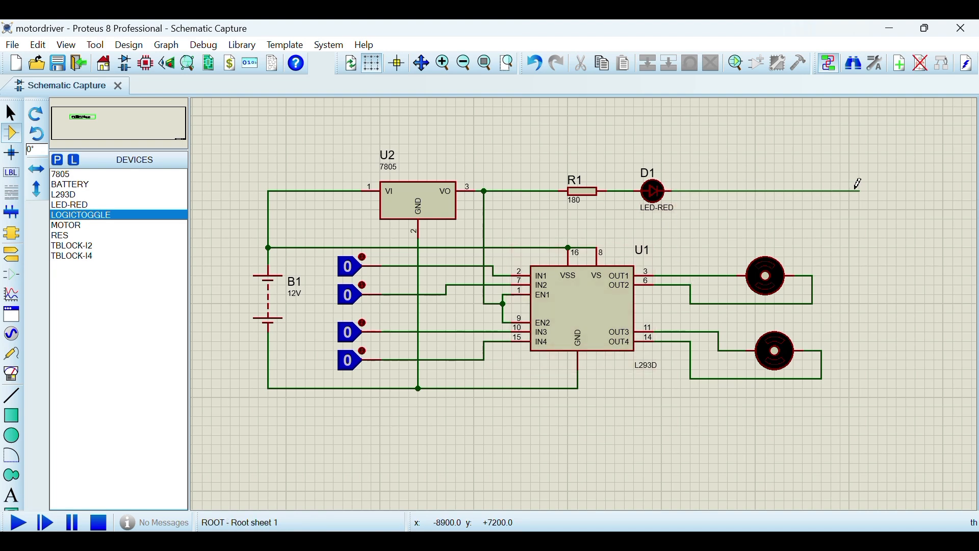
{"action": "left_click", "coordinate": [419, 238]}
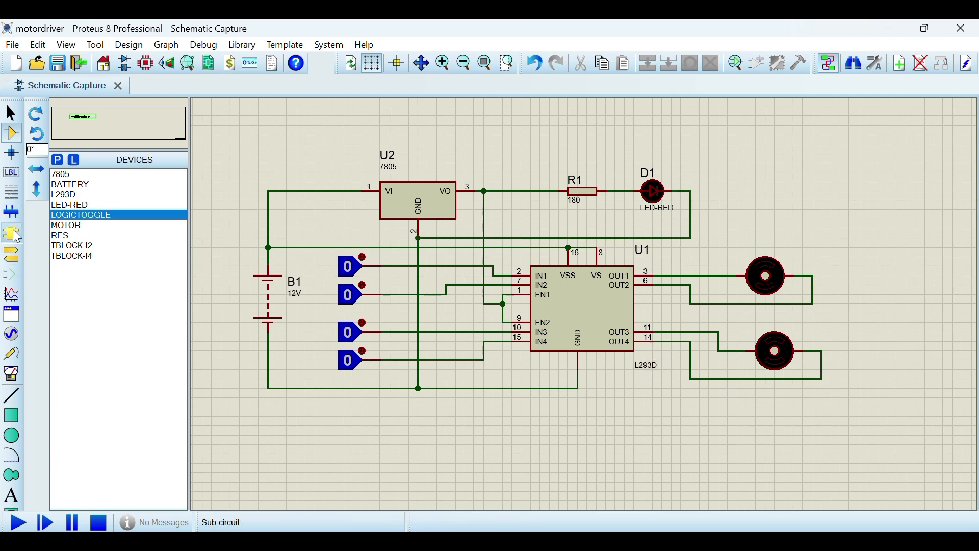
{"action": "left_click", "coordinate": [12, 257]}
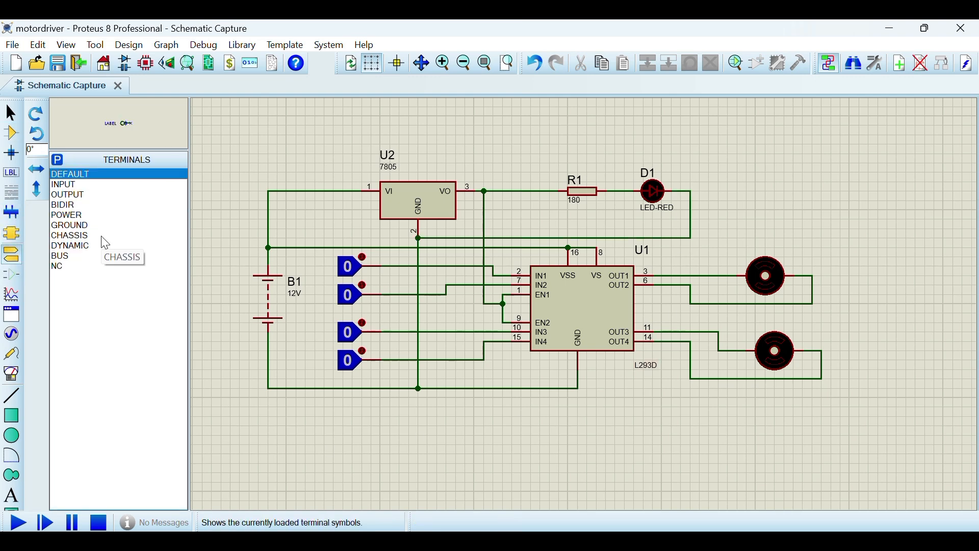
{"action": "left_click", "coordinate": [94, 224]}
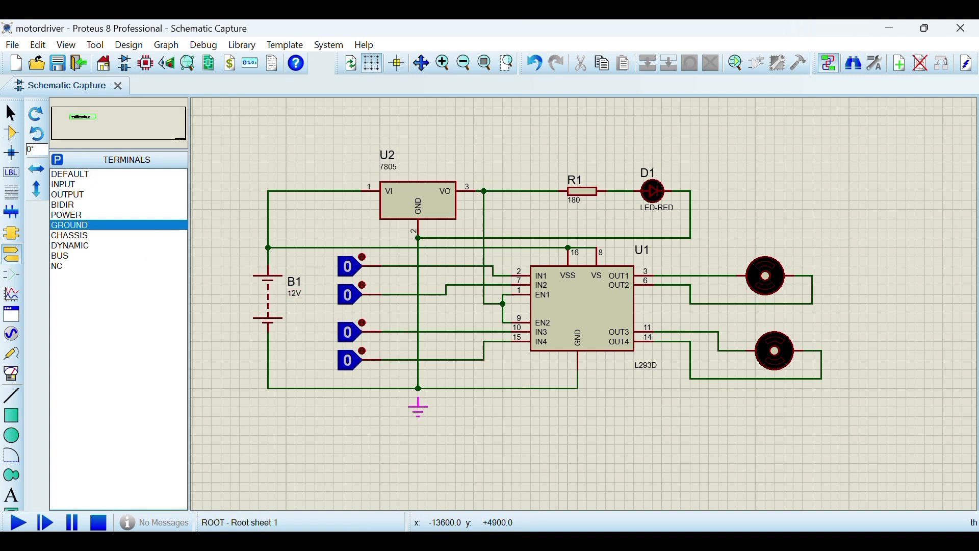
{"action": "left_click", "coordinate": [418, 416]}
{"action": "left_click", "coordinate": [418, 416]}
{"action": "left_click", "coordinate": [418, 388]}
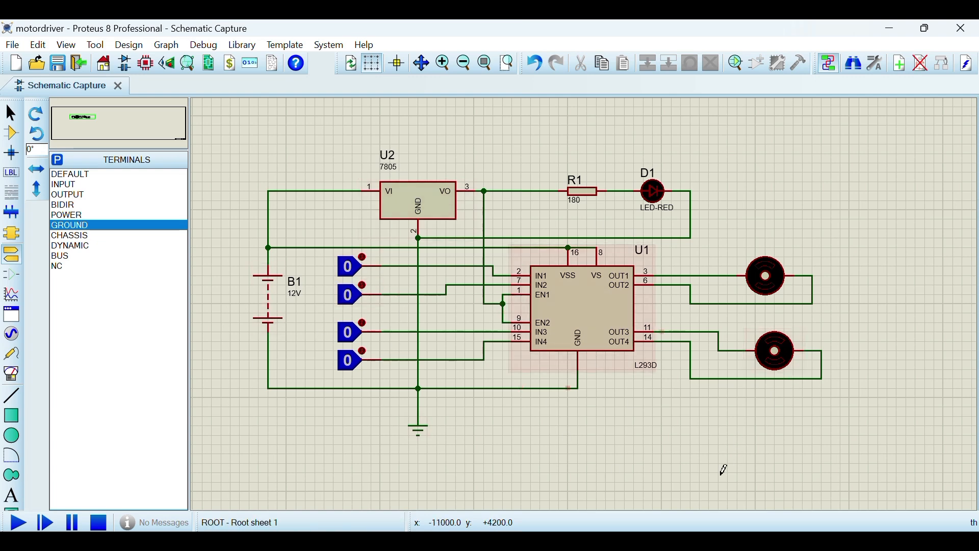
- Run the simulation and drive the upper motor first with only IN2 high, then with only IN1 high
{"action": "left_click", "coordinate": [15, 523]}
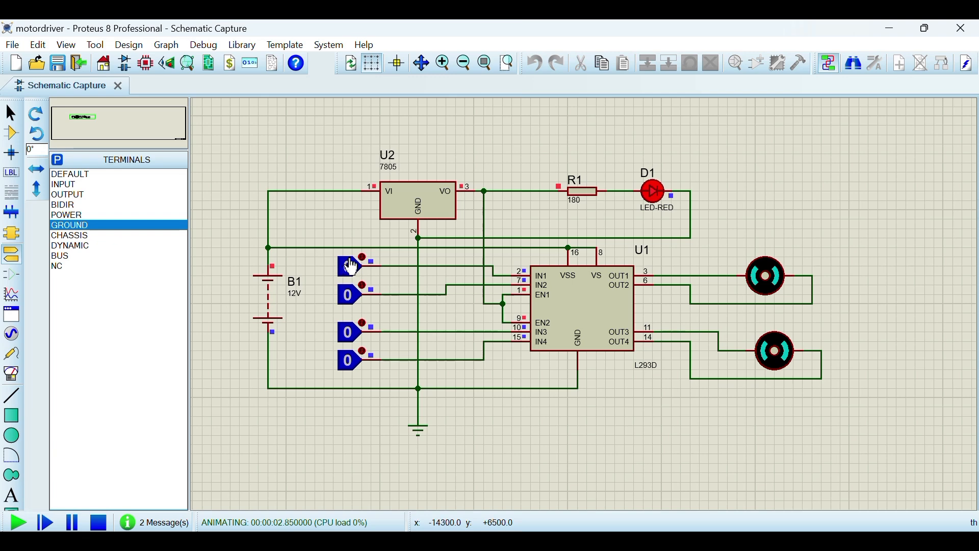
{"action": "left_click", "coordinate": [351, 295]}
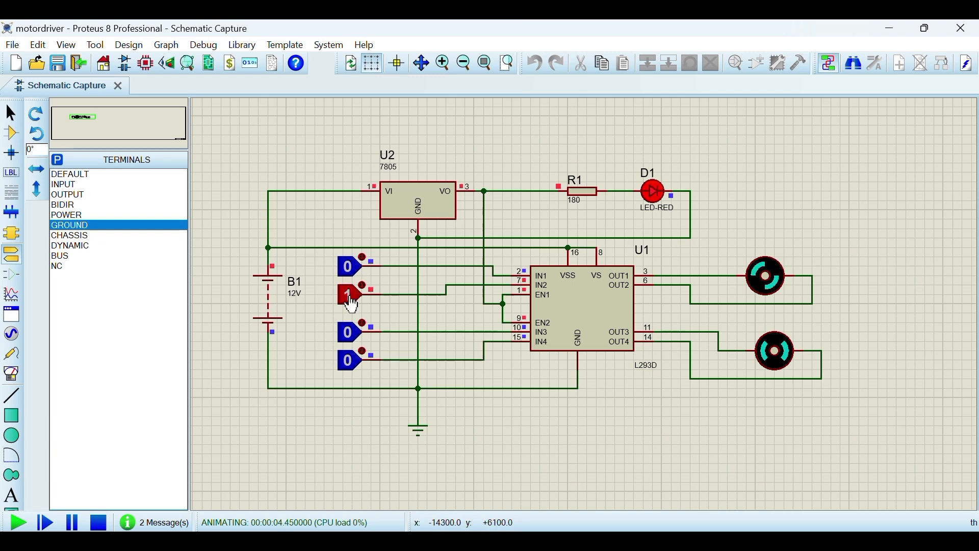
{"action": "left_click", "coordinate": [351, 295]}
{"action": "left_click", "coordinate": [365, 252]}
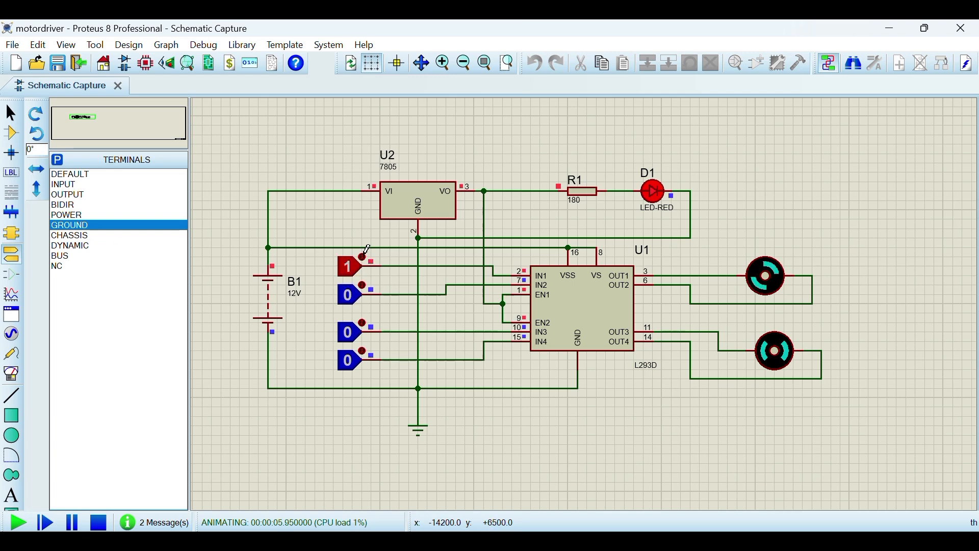
- Cycle the IN1 and IN2 toggles through both high, only IN1 high and only IN2 high, ending with both at 1
{"action": "left_click", "coordinate": [366, 282]}
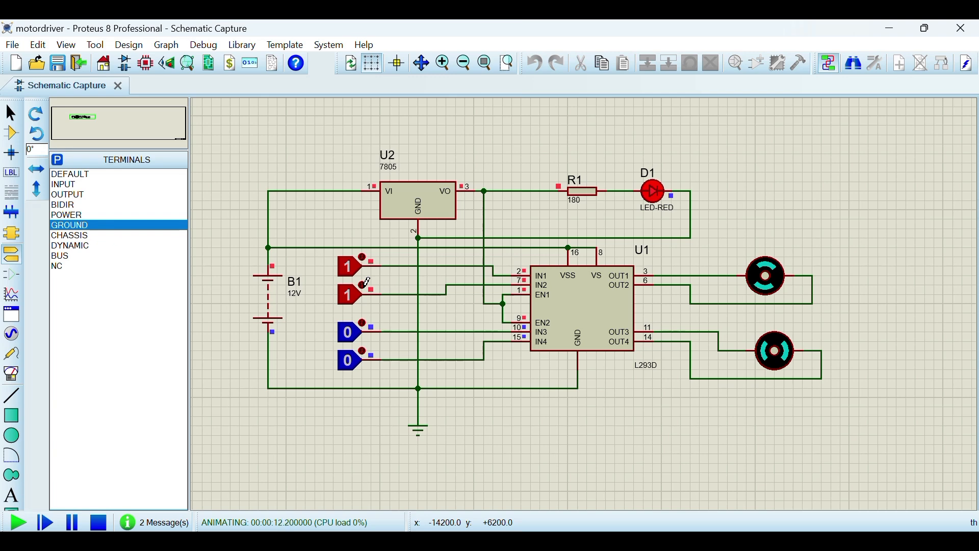
{"action": "left_click", "coordinate": [366, 282]}
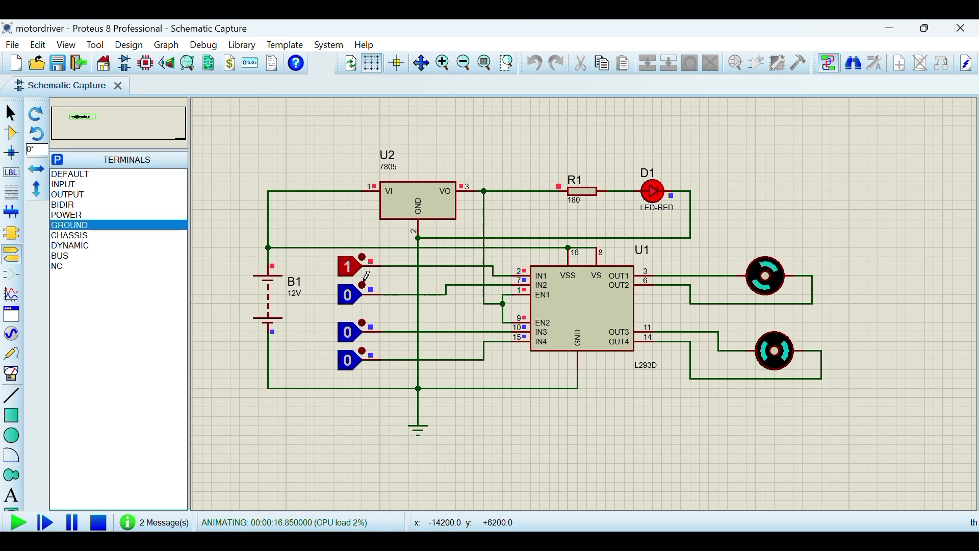
{"action": "left_click", "coordinate": [365, 282]}
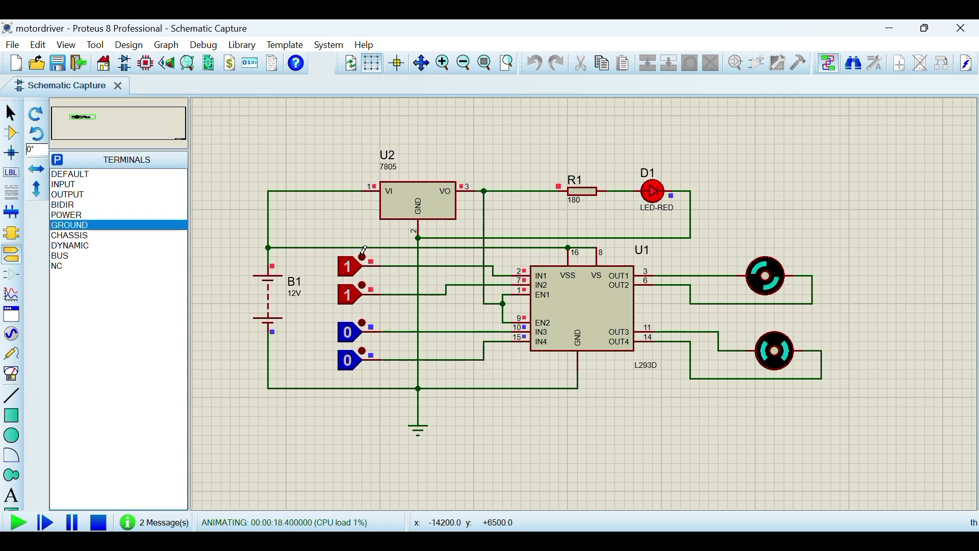
{"action": "left_click", "coordinate": [364, 250]}
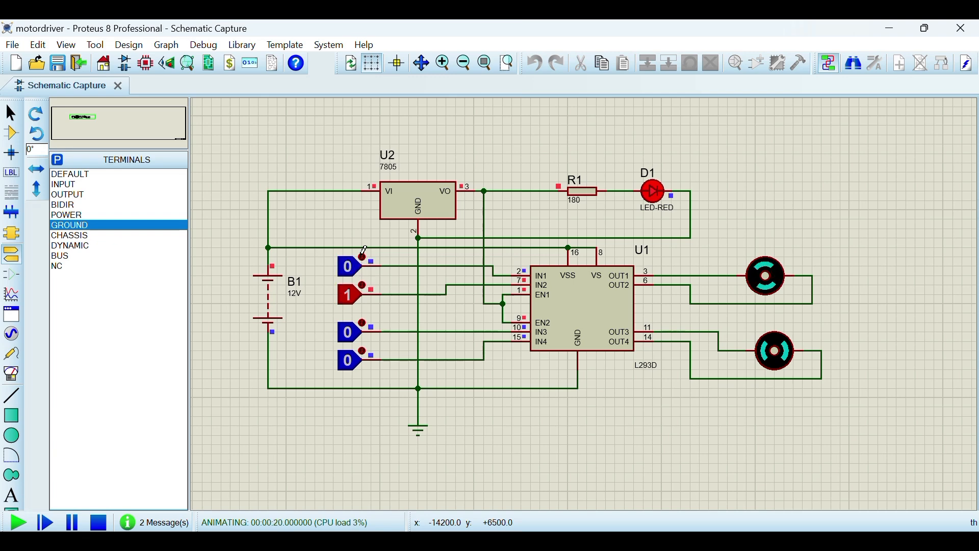
{"action": "left_click", "coordinate": [364, 251]}
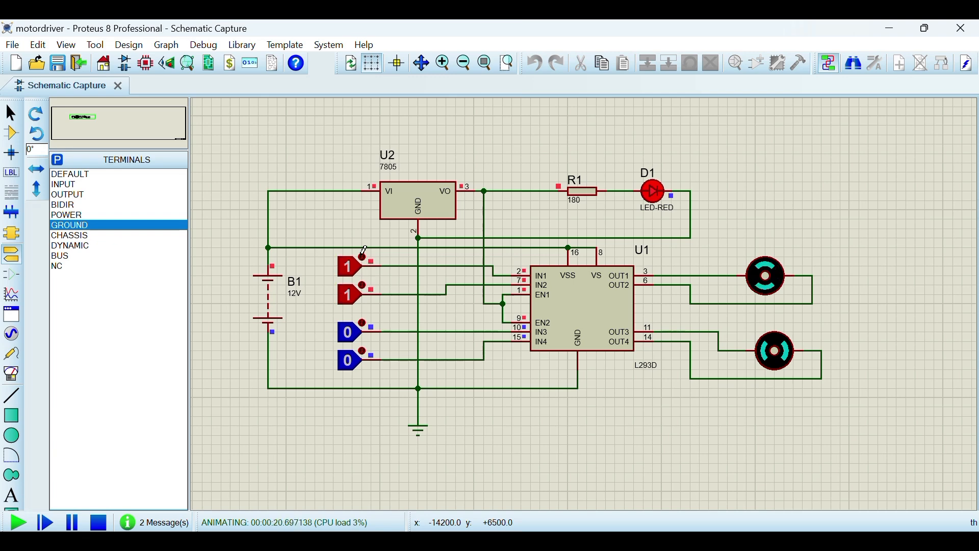
- Drive the lower motor with only IN3 high, only IN4 high and both high, ending with IN3 at 1 and IN4 at 0
{"action": "left_click", "coordinate": [363, 321]}
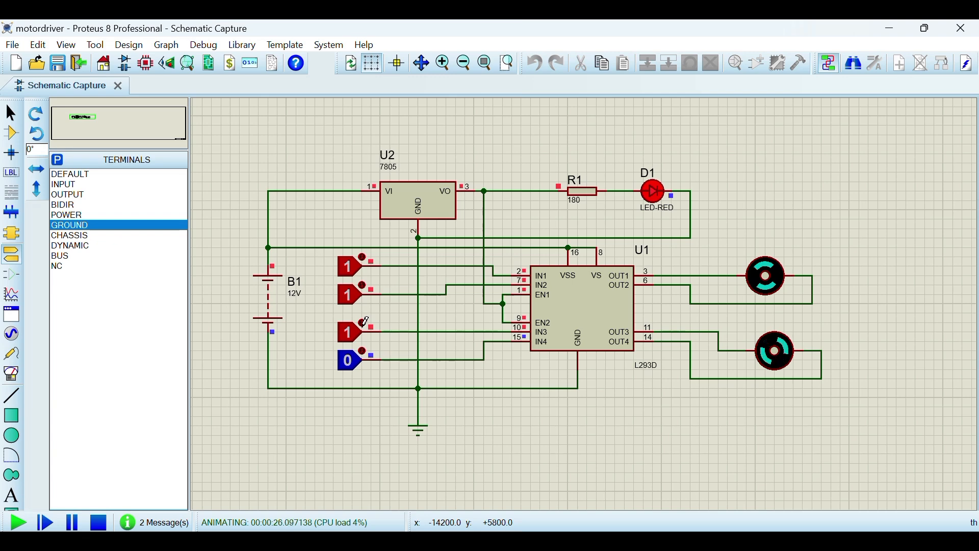
{"action": "left_click", "coordinate": [363, 322]}
{"action": "left_click", "coordinate": [368, 348]}
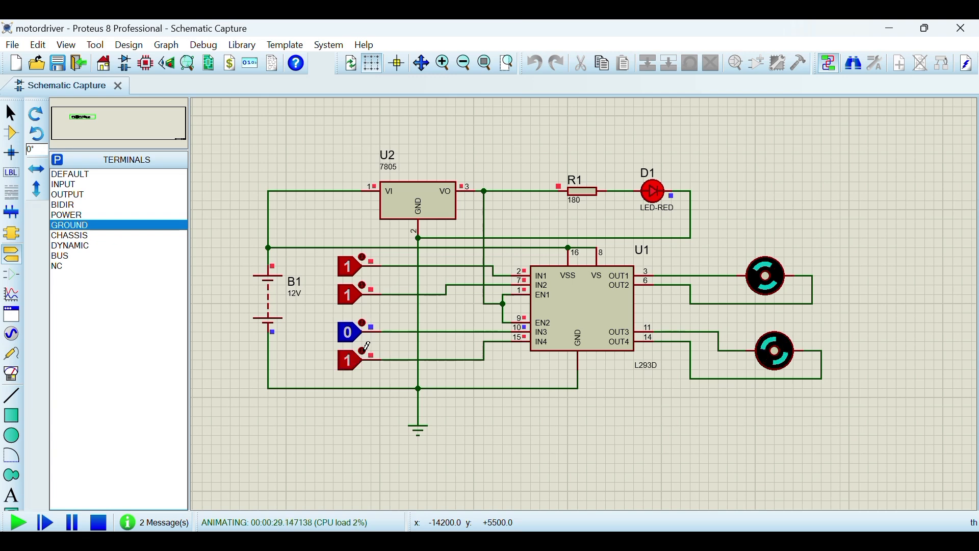
{"action": "left_click", "coordinate": [367, 319]}
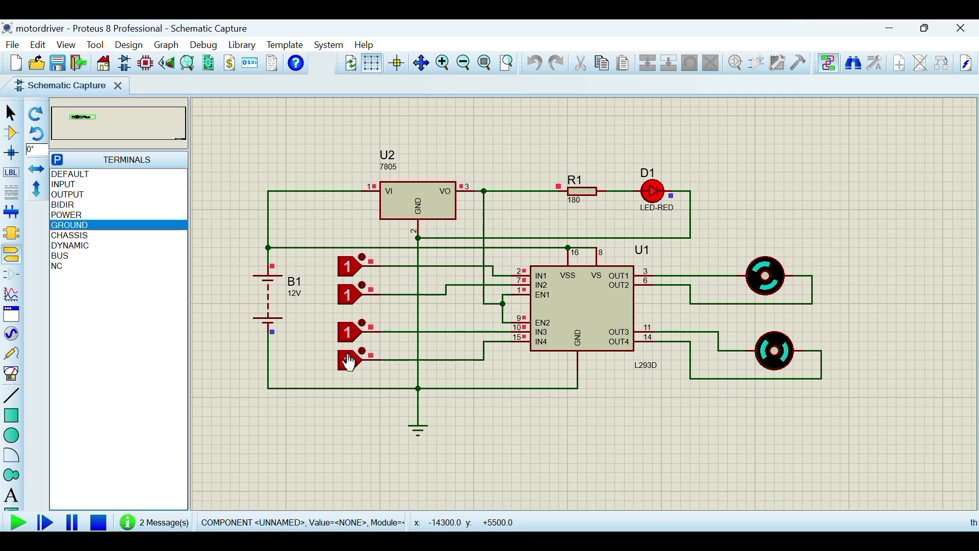
{"action": "left_click", "coordinate": [366, 348]}
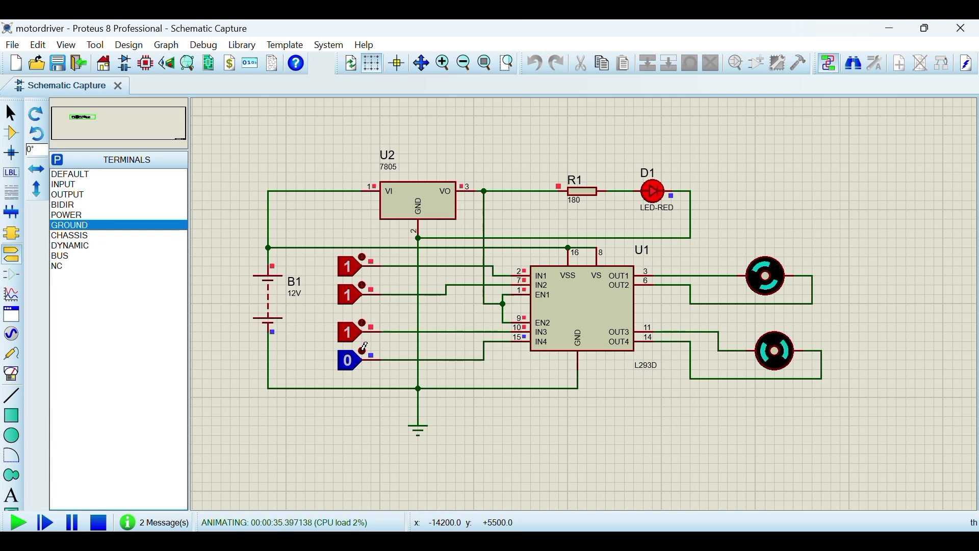
- Set IN4 to 1, switch IN3 to 0 and back to 1, and briefly switch IN2 to 0 and back to 1
{"action": "left_click", "coordinate": [365, 347]}
{"action": "left_click", "coordinate": [364, 319]}
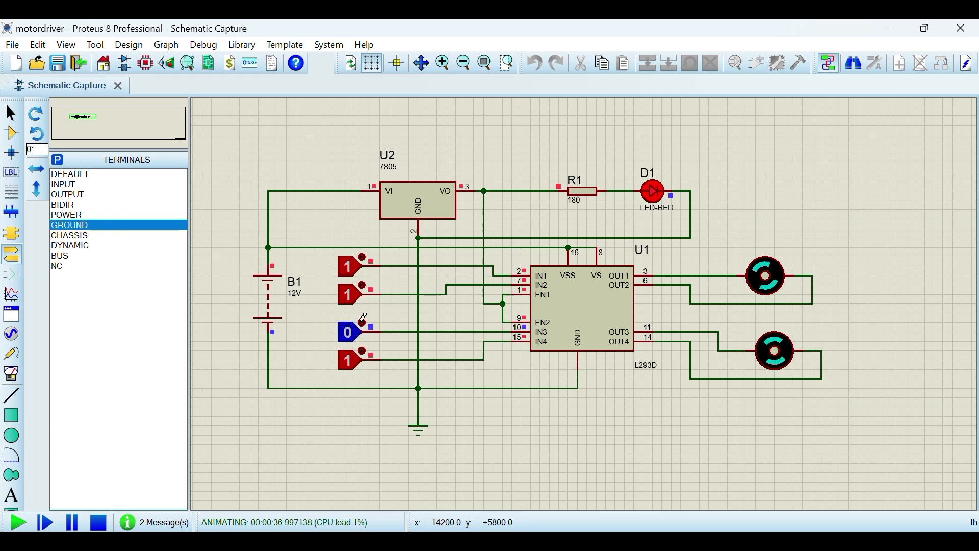
{"action": "left_click", "coordinate": [364, 318]}
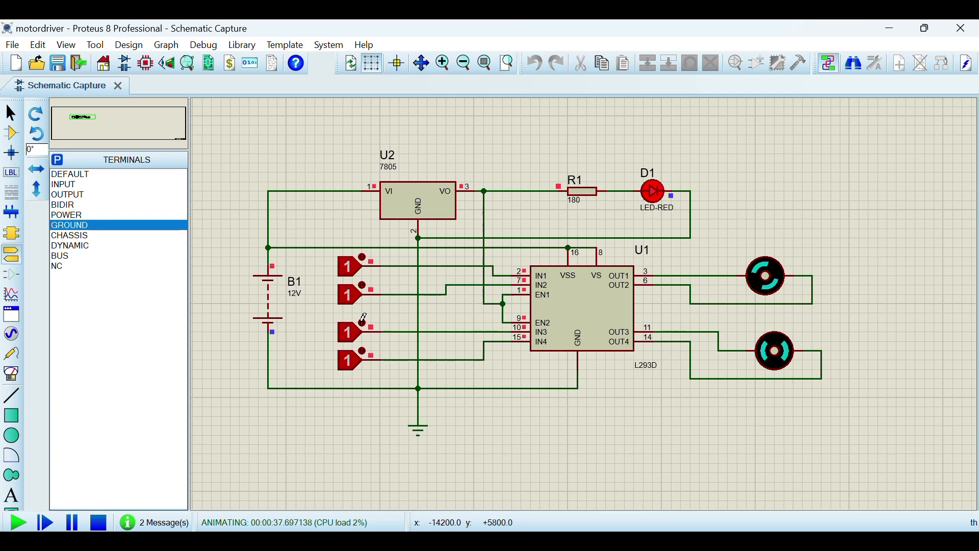
{"action": "left_click", "coordinate": [365, 279]}
{"action": "left_click", "coordinate": [365, 279]}
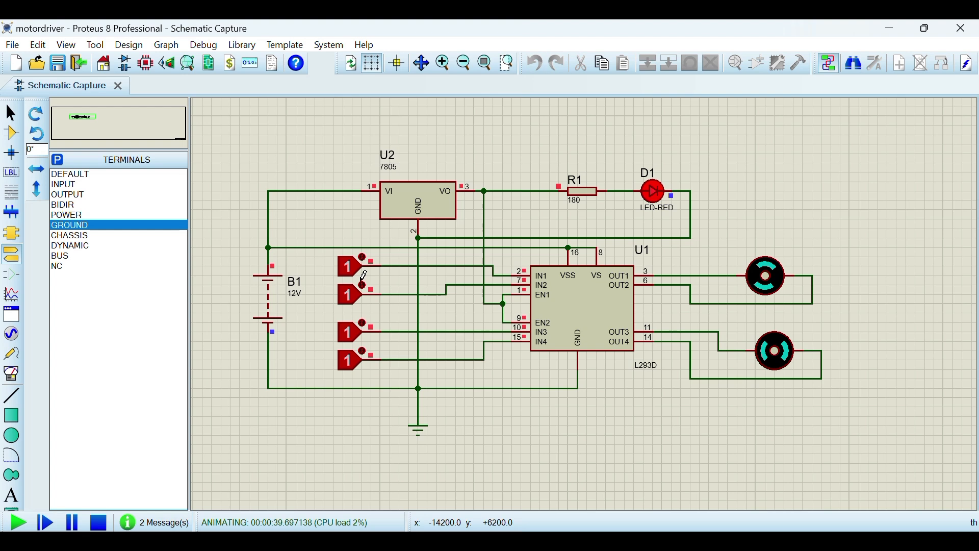
- Set the IN1, IN2, IN3 and IN4 logic toggles all to 0 in the running simulation
{"action": "left_click", "coordinate": [363, 252]}
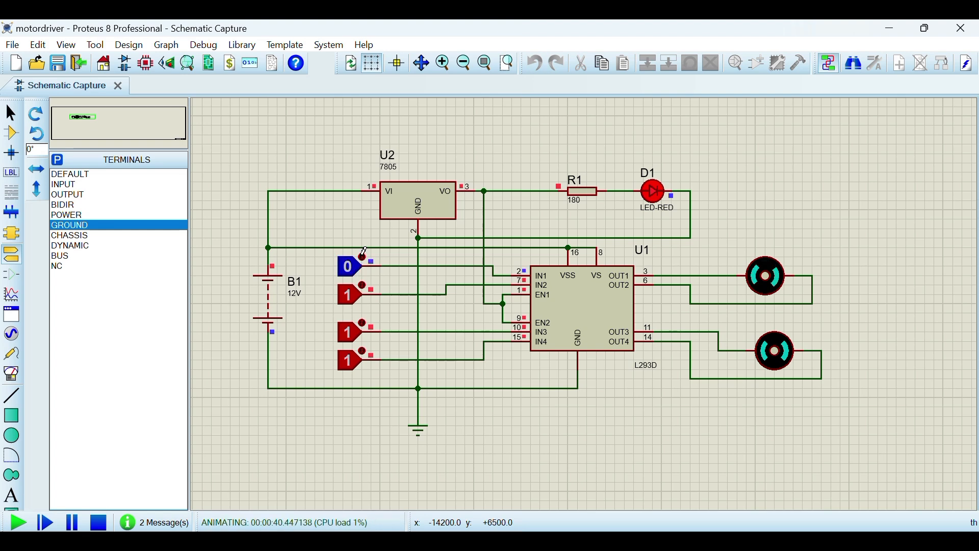
{"action": "left_click", "coordinate": [364, 279]}
{"action": "left_click", "coordinate": [364, 316]}
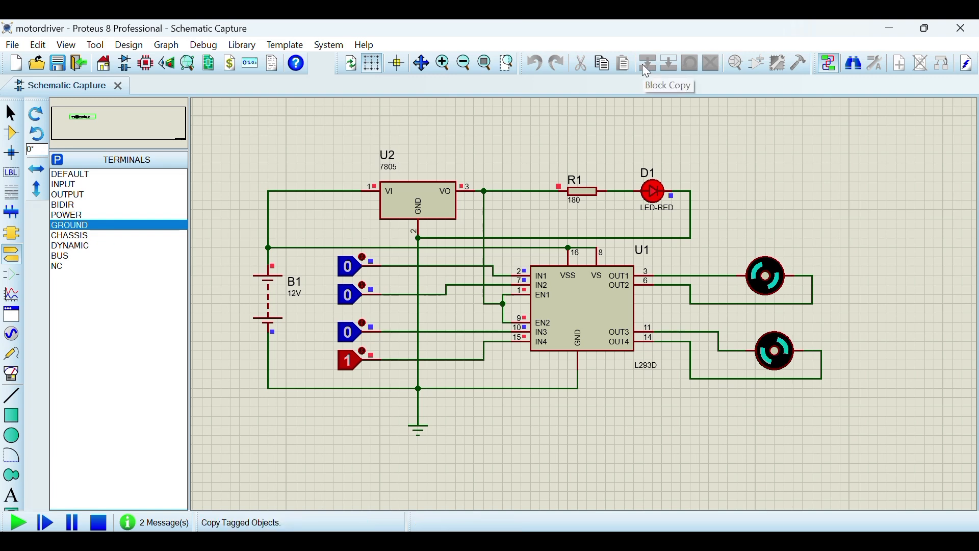
{"action": "left_click", "coordinate": [364, 349]}
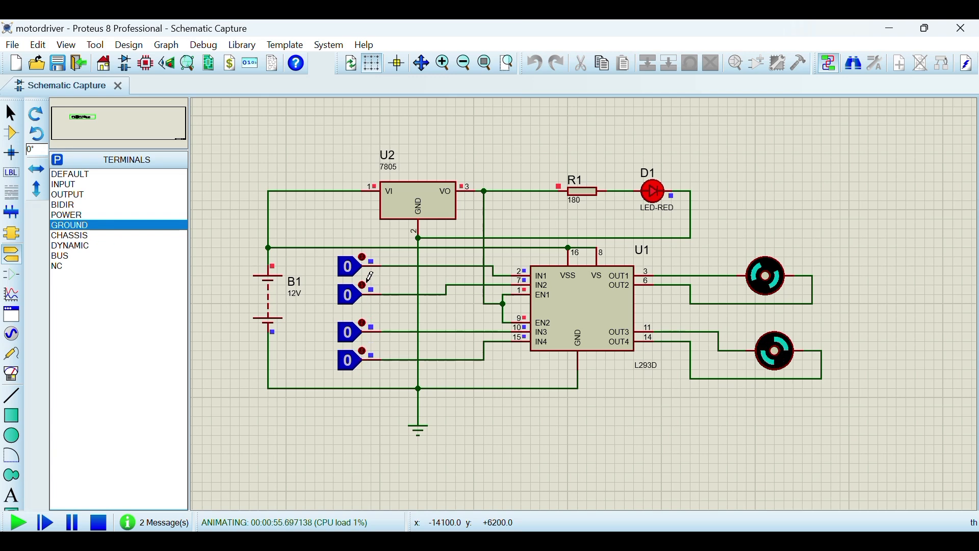
- Drive the lower motor with only IN3 high, return IN3 to 0, and drive the upper motor with only IN2 high
{"action": "left_click", "coordinate": [366, 320]}
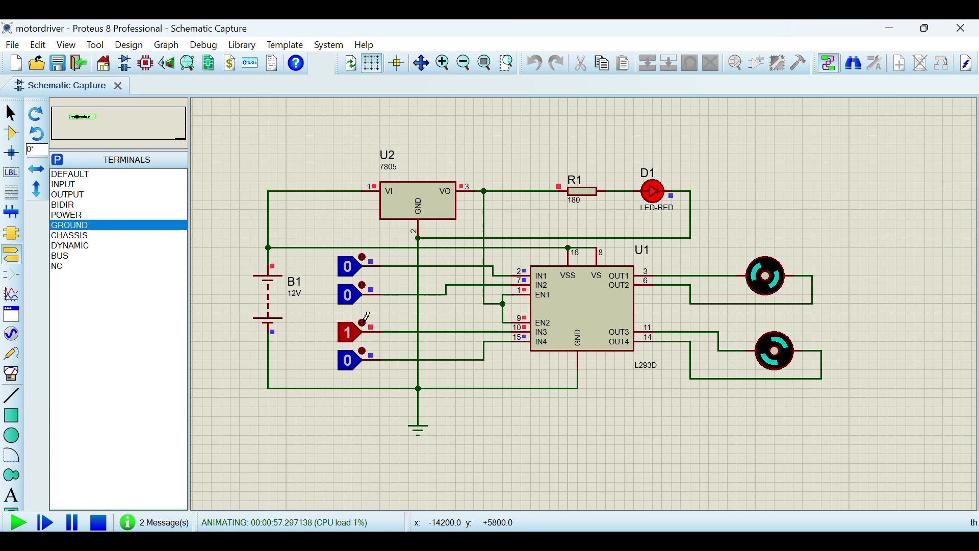
{"action": "left_click", "coordinate": [365, 320]}
{"action": "left_click", "coordinate": [365, 282]}
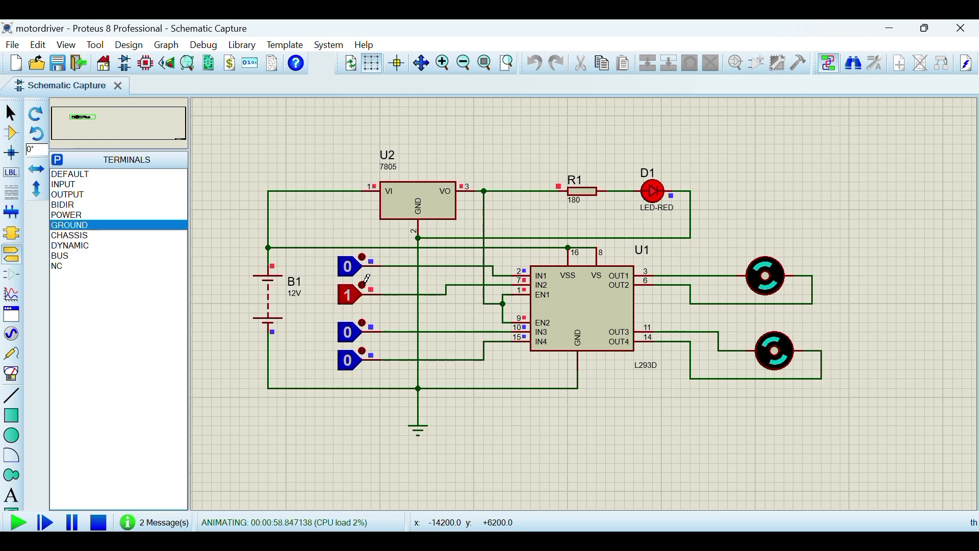